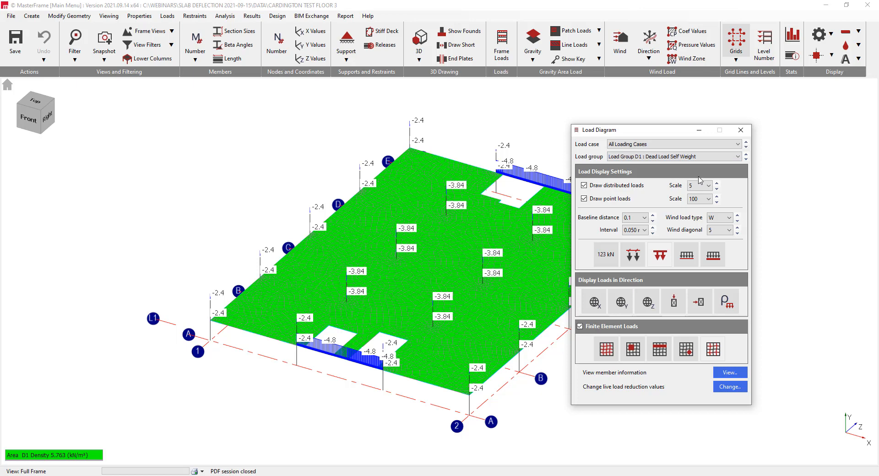
Review the floor's load diagrams for load groups L1 Partitions, L2 Construction Load, L3 Slab Above 1 and L4 Slab Above 2
{"action": "left_click_drag", "start_coordinate": [685, 131], "coordinate": [716, 132]}
{"action": "left_click", "coordinate": [707, 156]}
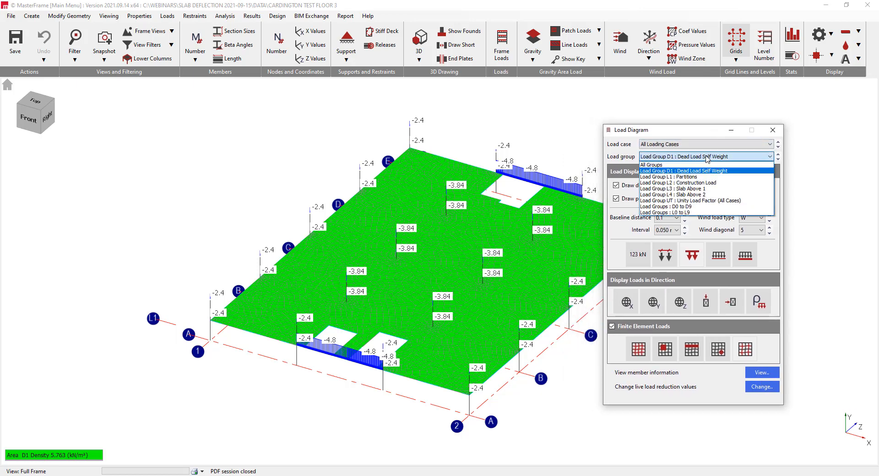
{"action": "left_click", "coordinate": [699, 177]}
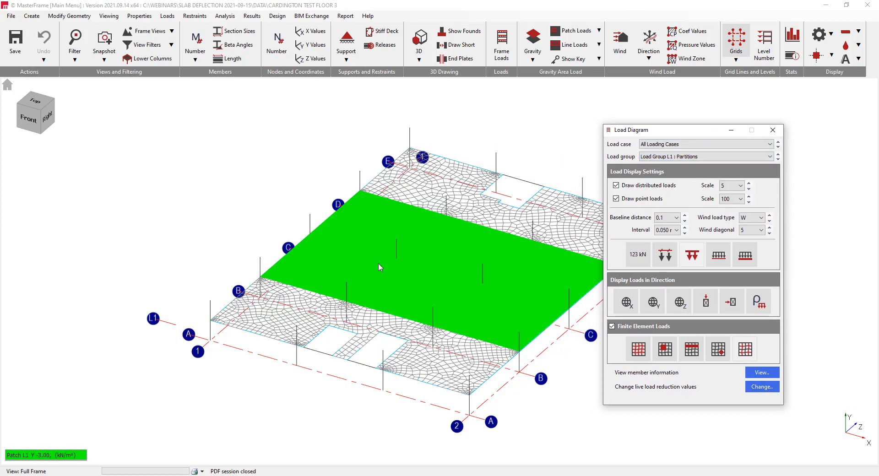
{"action": "left_click", "coordinate": [660, 158]}
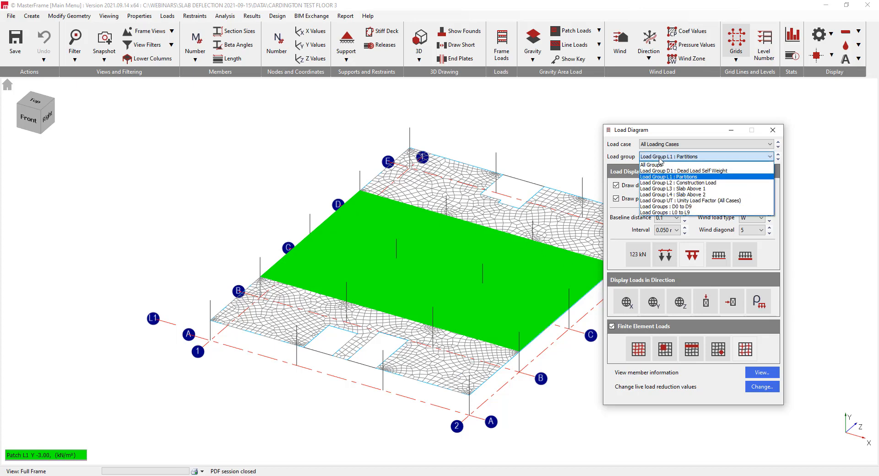
{"action": "left_click", "coordinate": [665, 183]}
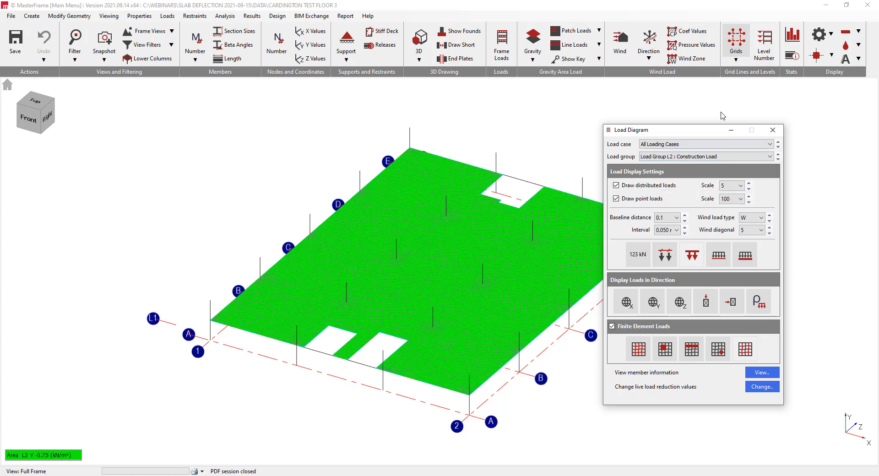
{"action": "left_click", "coordinate": [704, 158]}
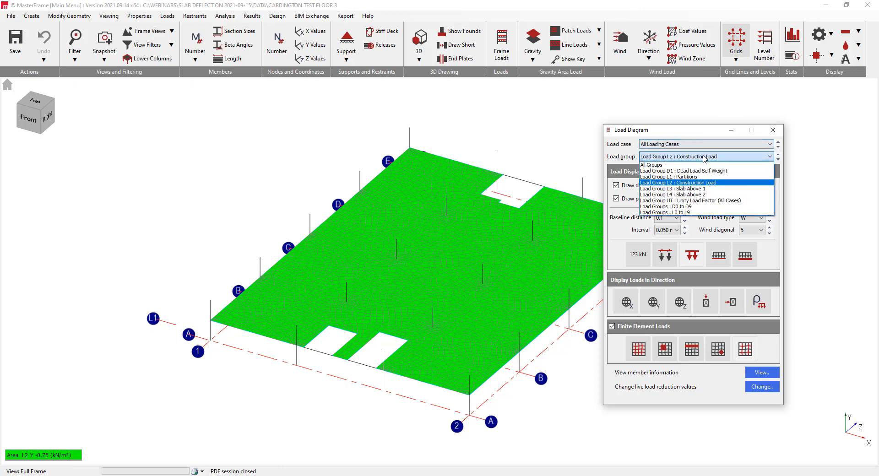
{"action": "left_click", "coordinate": [699, 190]}
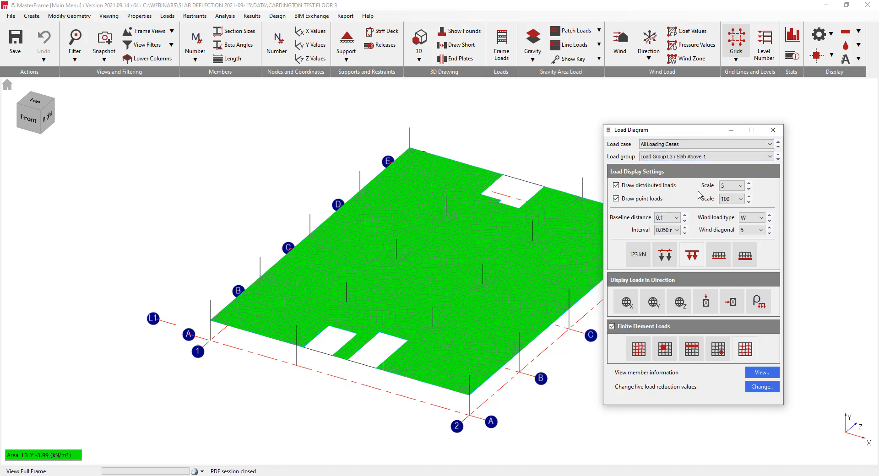
{"action": "left_click", "coordinate": [695, 158]}
{"action": "left_click", "coordinate": [688, 196]}
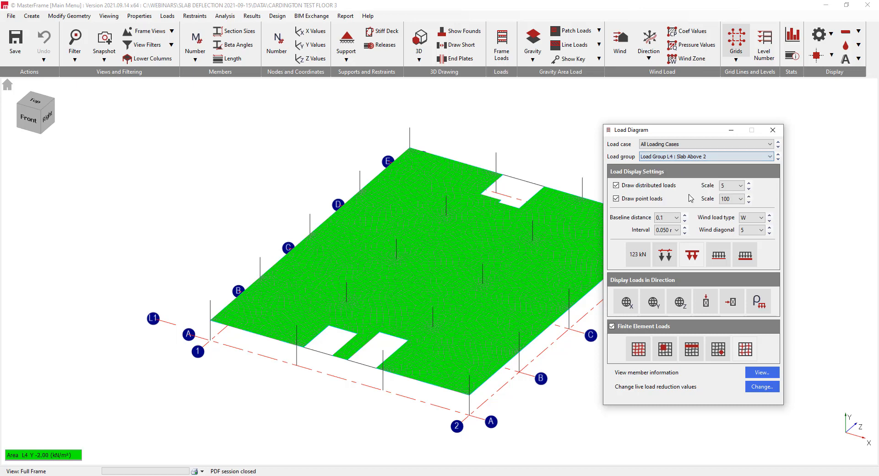
{"action": "left_click", "coordinate": [684, 156]}
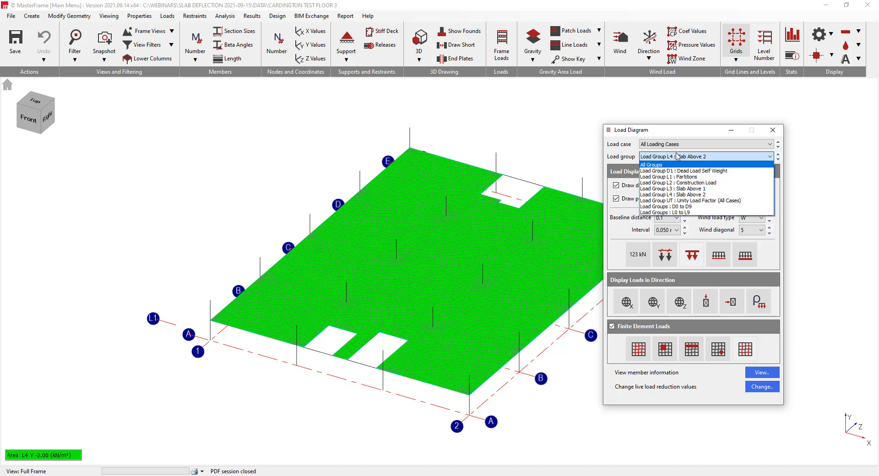
{"action": "left_click", "coordinate": [666, 120]}
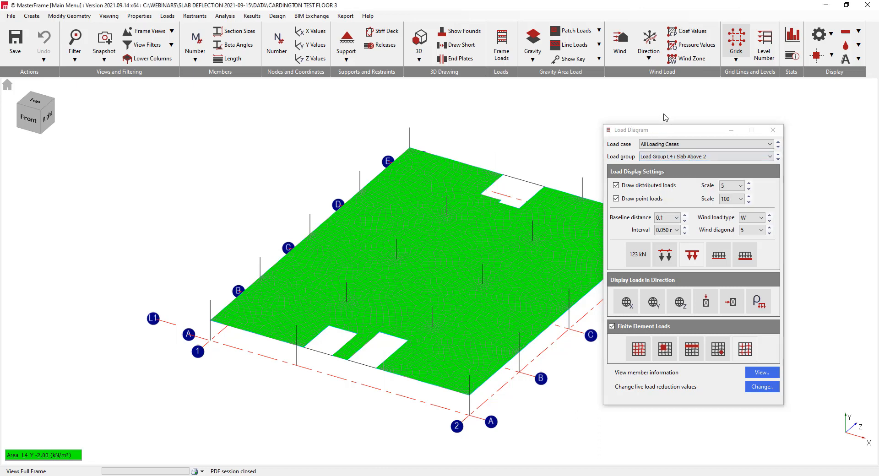
{"action": "left_click", "coordinate": [774, 132]}
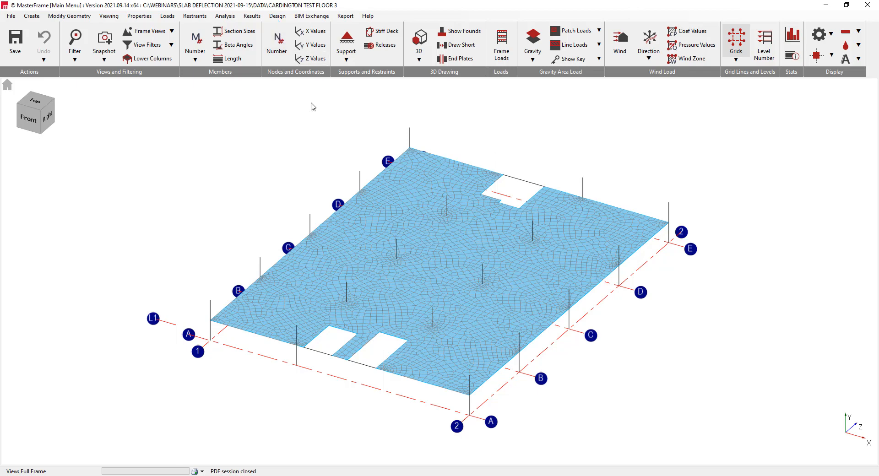
Start Concrete Slab Deflection and Crack Control and add a new deflection brief applied to the whole floor slab
{"action": "left_click", "coordinate": [278, 17]}
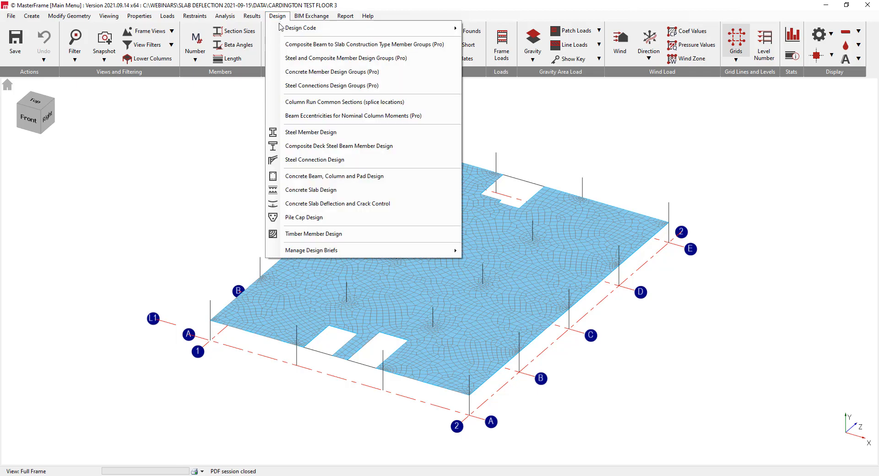
{"action": "left_click", "coordinate": [305, 205]}
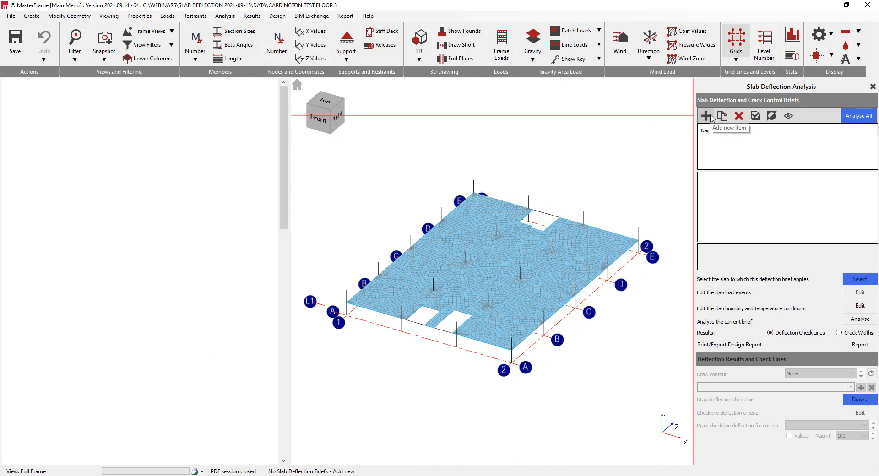
{"action": "left_click", "coordinate": [707, 116]}
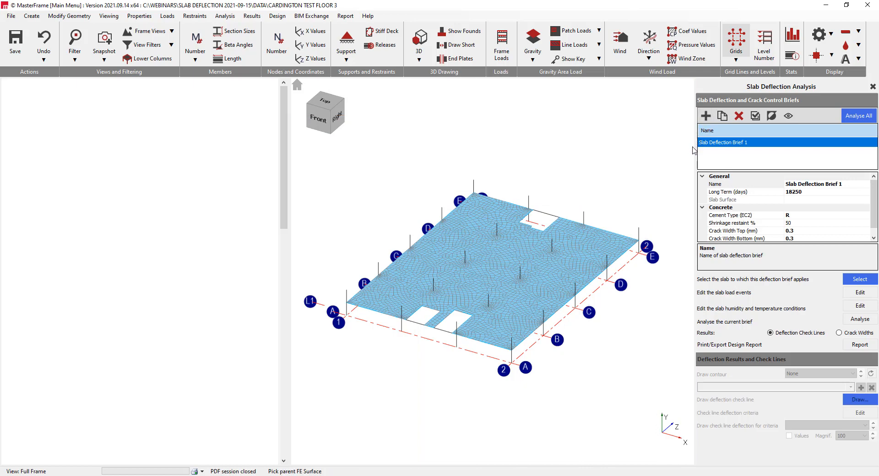
{"action": "left_click", "coordinate": [603, 259]}
{"action": "left_click", "coordinate": [578, 290]}
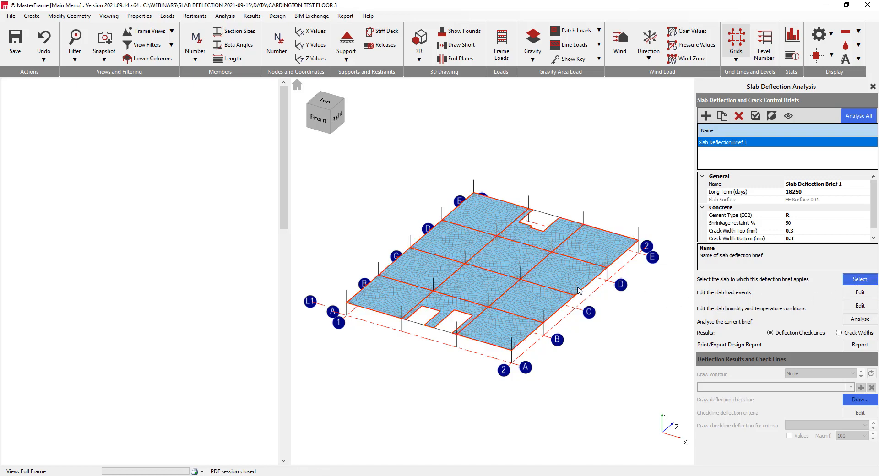
Review the deflection brief's long-term duration and its EC2 cement type setting
{"action": "left_click", "coordinate": [826, 191]}
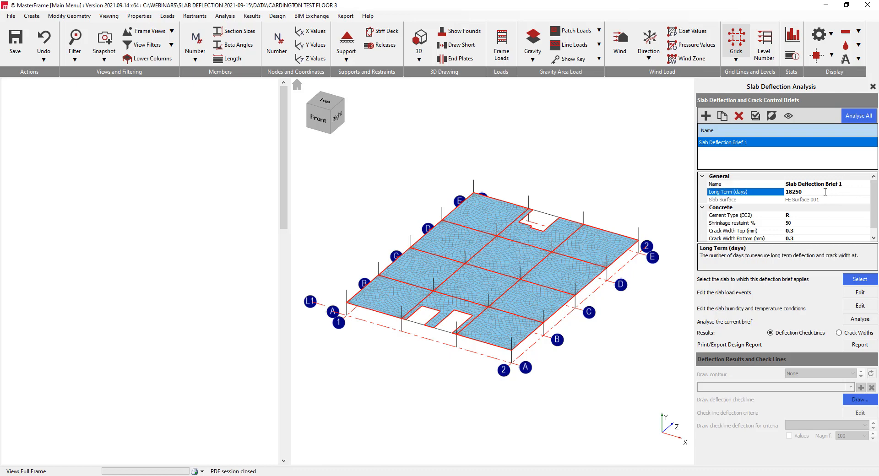
{"action": "double_click", "coordinate": [797, 194]}
{"action": "left_click", "coordinate": [811, 194]}
{"action": "left_click_drag", "start_coordinate": [812, 193], "coordinate": [778, 194]}
{"action": "left_click", "coordinate": [811, 194]}
{"action": "left_click", "coordinate": [842, 215]}
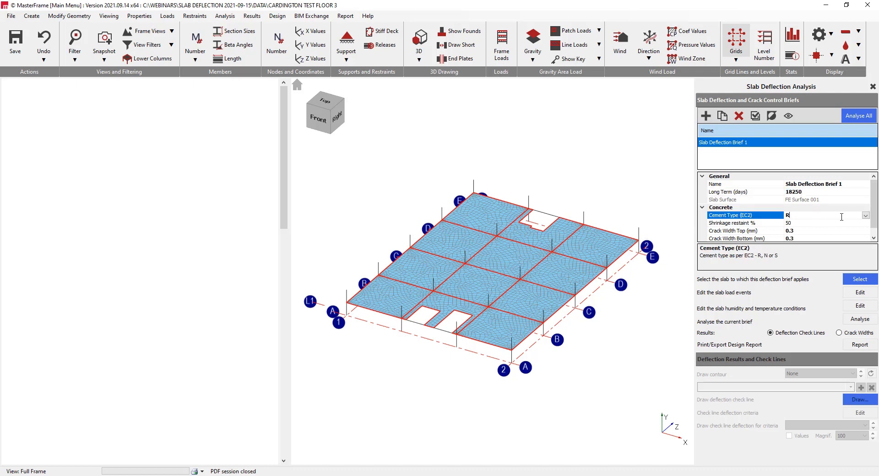
{"action": "left_click", "coordinate": [865, 216]}
{"action": "left_click", "coordinate": [866, 216]}
Review the brief's shrinkage restraint percentage and its crack width limits for the top and bottom surfaces
{"action": "left_click", "coordinate": [848, 223]}
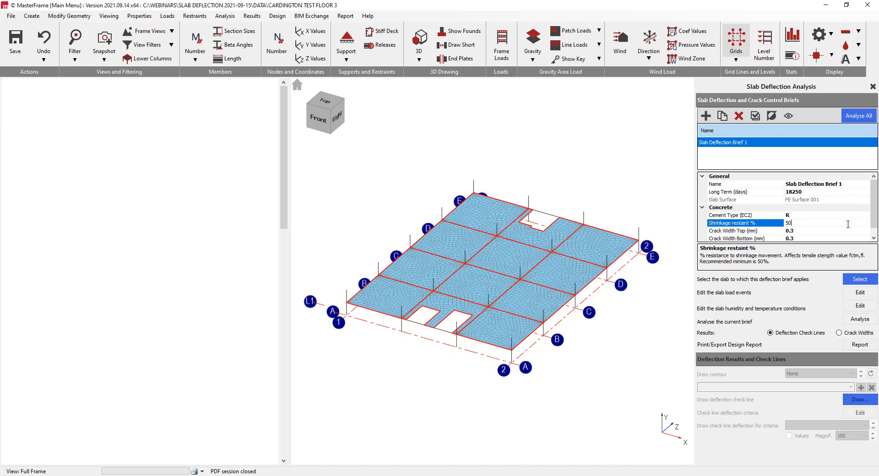
{"action": "left_click", "coordinate": [811, 231]}
{"action": "left_click", "coordinate": [812, 223]}
{"action": "left_click", "coordinate": [806, 230]}
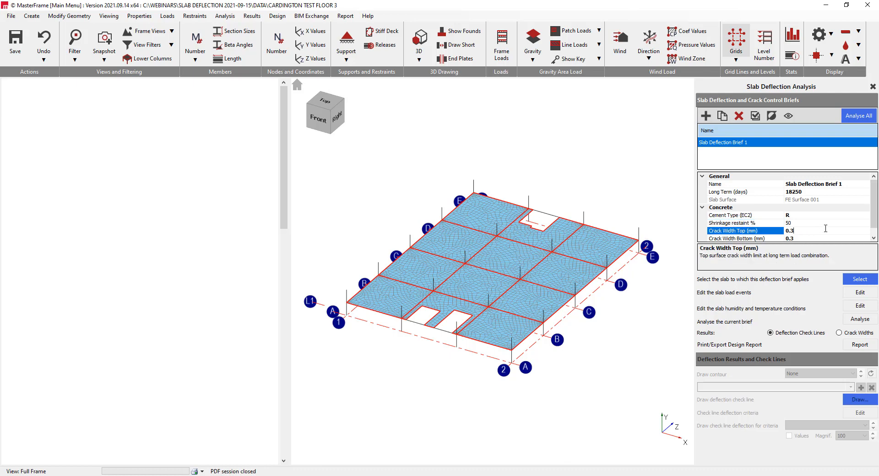
{"action": "left_click", "coordinate": [818, 237]}
{"action": "left_click", "coordinate": [815, 223]}
{"action": "left_click", "coordinate": [813, 230]}
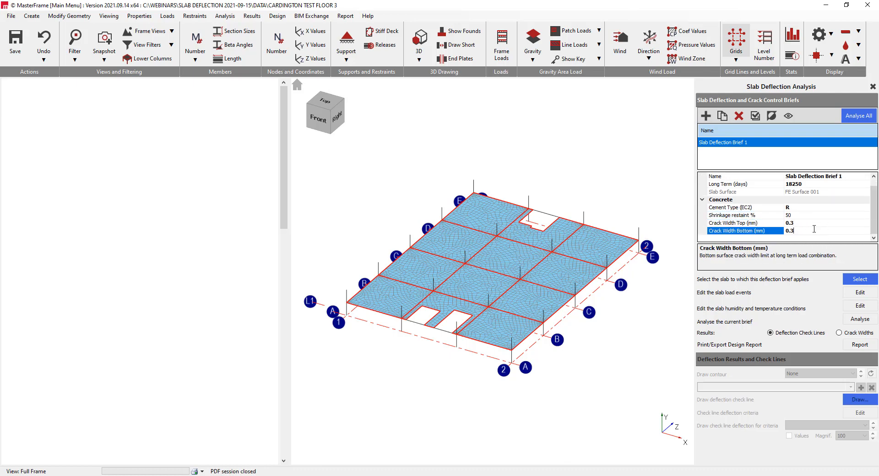
{"action": "scroll", "coordinate": [874, 206], "scroll_direction": "up", "scroll_amount": 1}
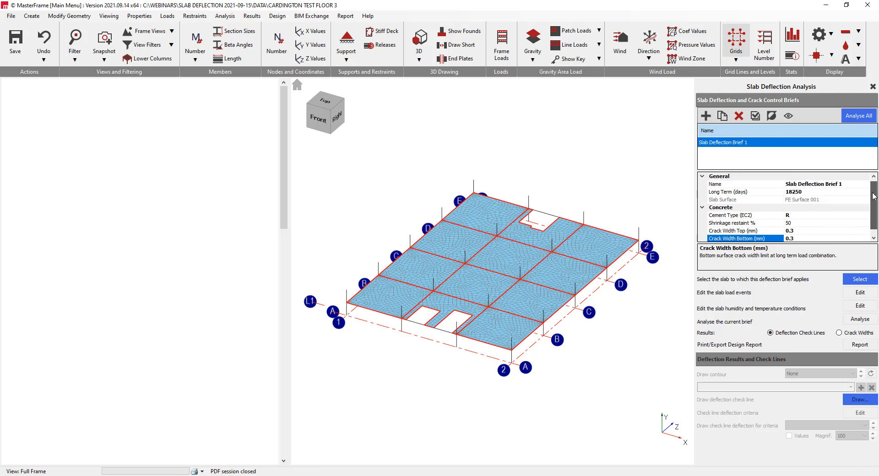
Open the slab load events for editing and name the first event Strike, starting at day 3
{"action": "left_click", "coordinate": [858, 294]}
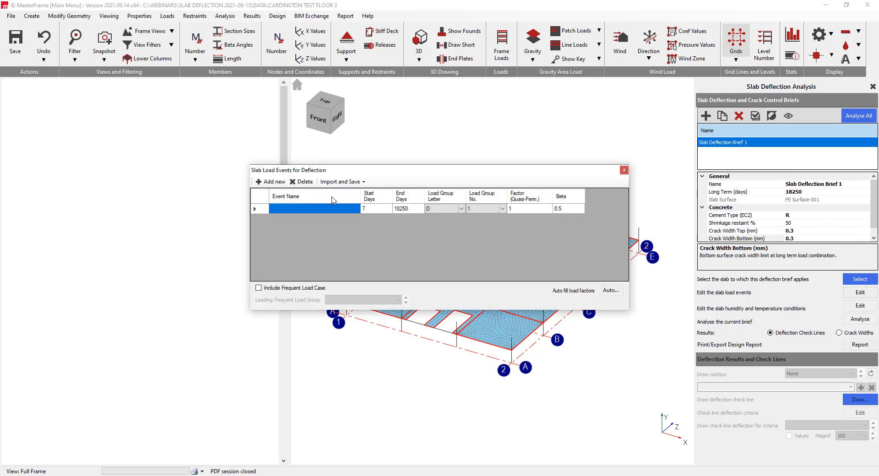
{"action": "left_click_drag", "start_coordinate": [402, 177], "coordinate": [435, 153]}
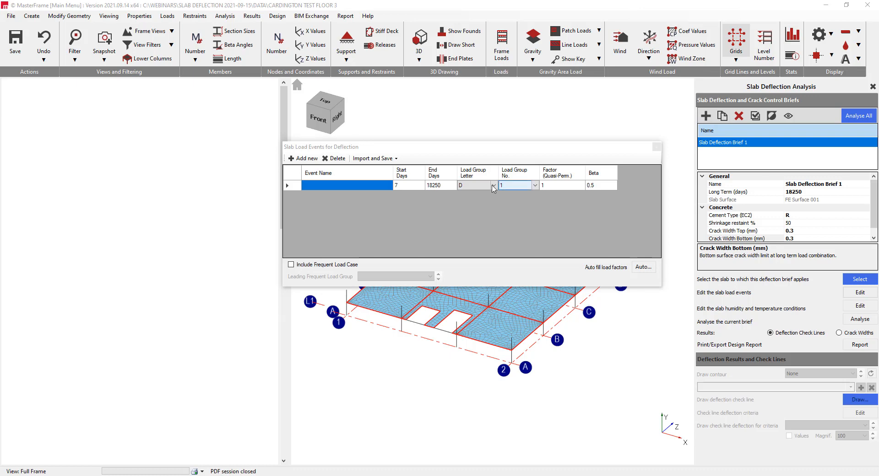
{"action": "left_click", "coordinate": [330, 186]}
{"action": "type", "text": "Strike"}
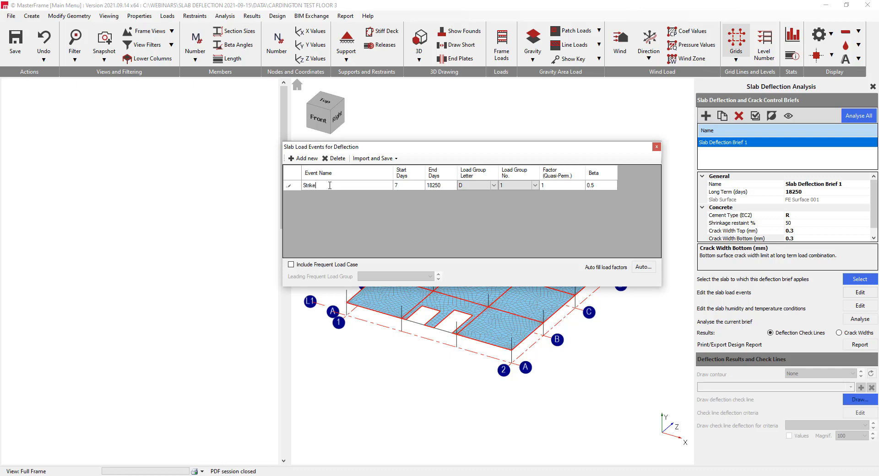
{"action": "left_click", "coordinate": [411, 188]}
{"action": "type", "text": "3"}
{"action": "left_click", "coordinate": [459, 187]}
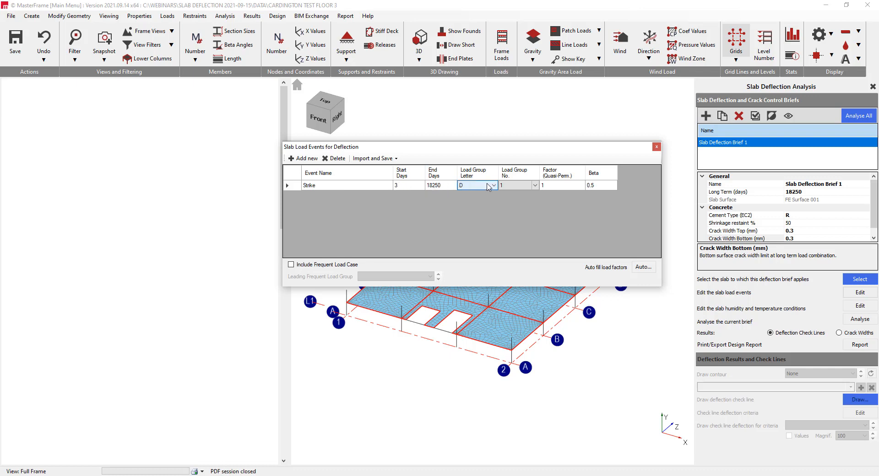
{"action": "left_click", "coordinate": [449, 189]}
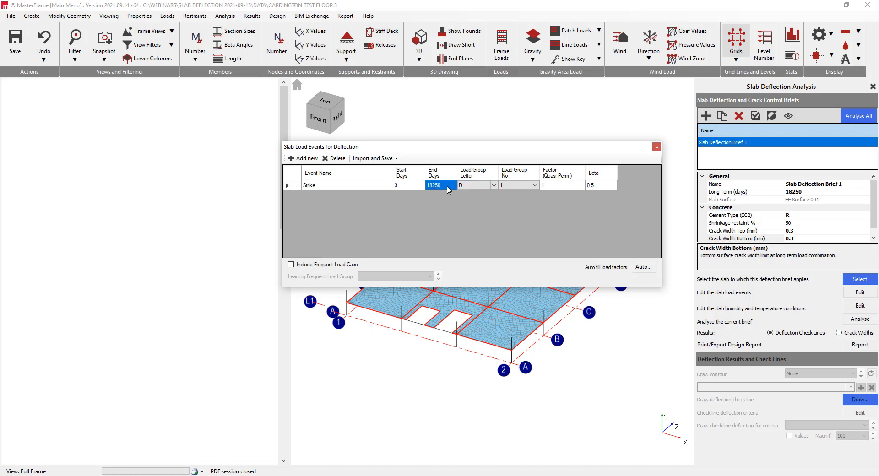
{"action": "left_click", "coordinate": [287, 187]}
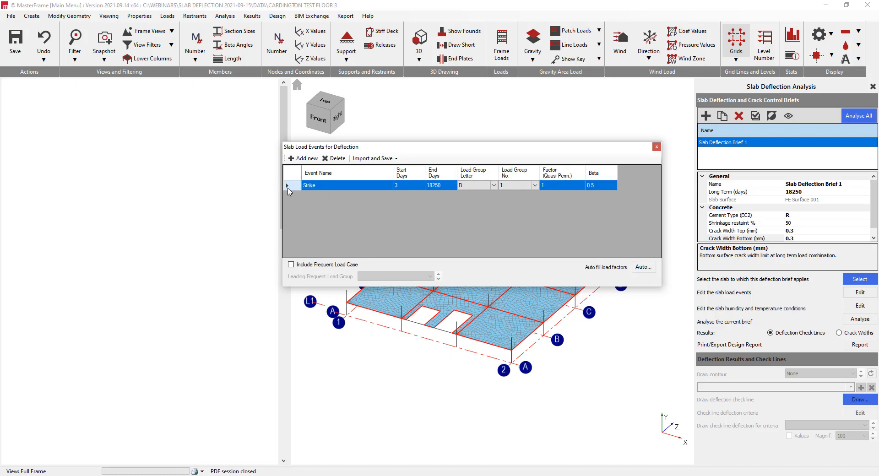
Add a load event named Construction running from day 3 to day 28
{"action": "left_click", "coordinate": [303, 158]}
{"action": "left_click", "coordinate": [320, 196]}
{"action": "left_click", "coordinate": [319, 195]}
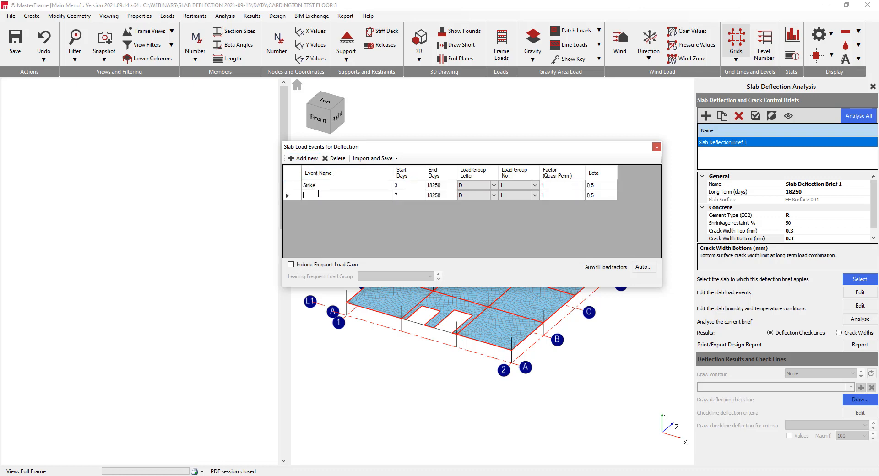
{"action": "type", "text": "Construction"}
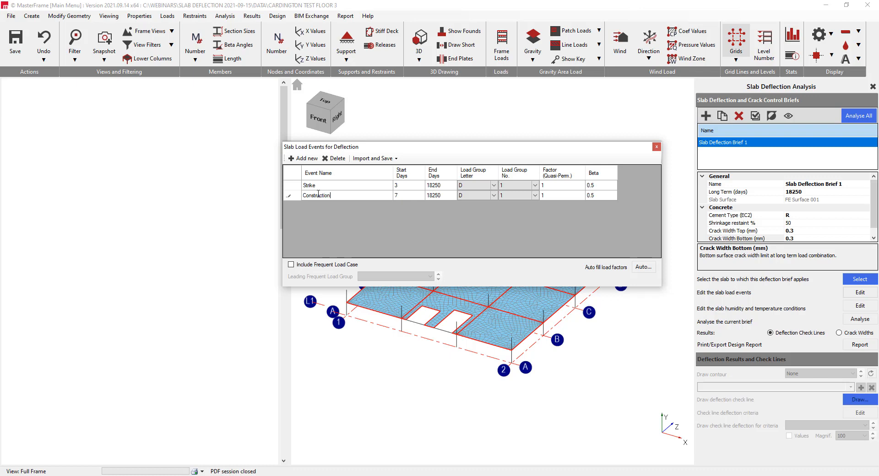
{"action": "left_click", "coordinate": [400, 196]}
{"action": "type", "text": "3"}
{"action": "left_click", "coordinate": [442, 197]}
{"action": "type", "text": "28"}
Assign load group L2 to the Construction event
{"action": "left_click", "coordinate": [494, 196]}
{"action": "left_click", "coordinate": [494, 196]}
{"action": "left_click", "coordinate": [478, 213]}
{"action": "left_click", "coordinate": [536, 197]}
{"action": "left_click", "coordinate": [535, 197]}
{"action": "left_click", "coordinate": [519, 211]}
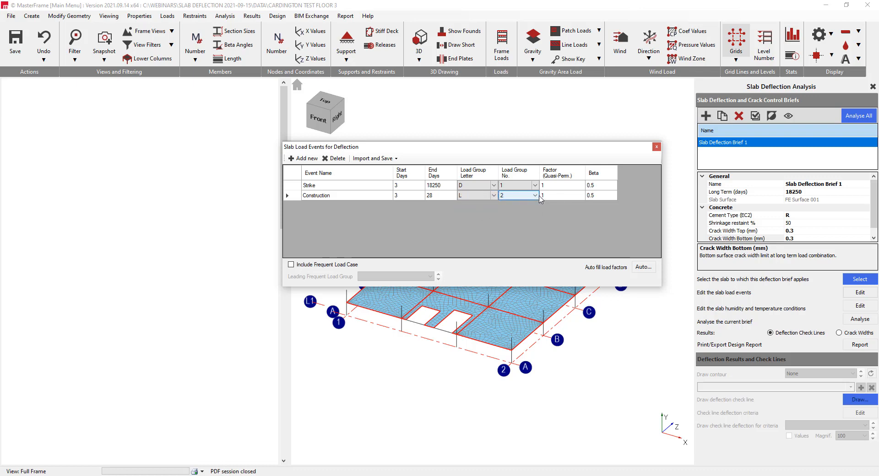
Add a load event named Slab above 1 running from day 10 to day 13
{"action": "left_click", "coordinate": [304, 158]}
{"action": "left_click", "coordinate": [323, 206]}
{"action": "left_click", "coordinate": [323, 206]}
{"action": "type", "text": "Slab above 1"}
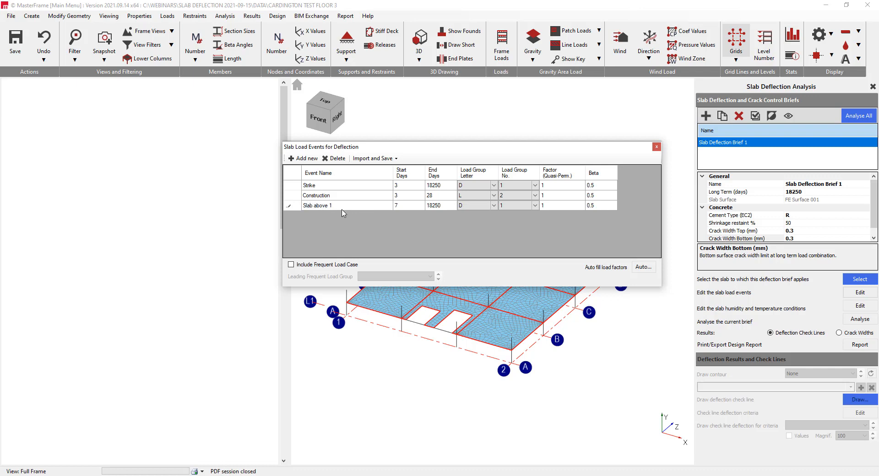
{"action": "left_click", "coordinate": [410, 207]}
{"action": "type", "text": "10"}
{"action": "left_click", "coordinate": [434, 206]}
{"action": "type", "text": "13"}
{"action": "left_click", "coordinate": [420, 199]}
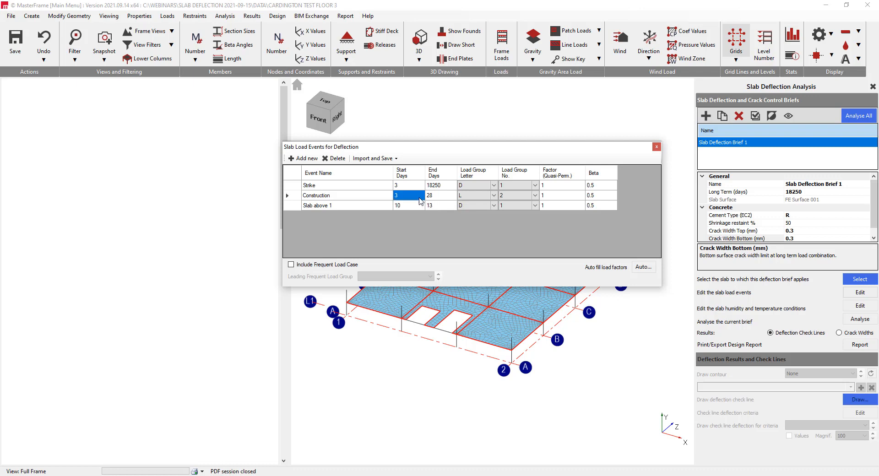
Assign load group L3 to the Slab above 1 event
{"action": "left_click", "coordinate": [480, 207]}
{"action": "left_click", "coordinate": [487, 207]}
{"action": "left_click", "coordinate": [483, 219]}
{"action": "left_click", "coordinate": [535, 207]}
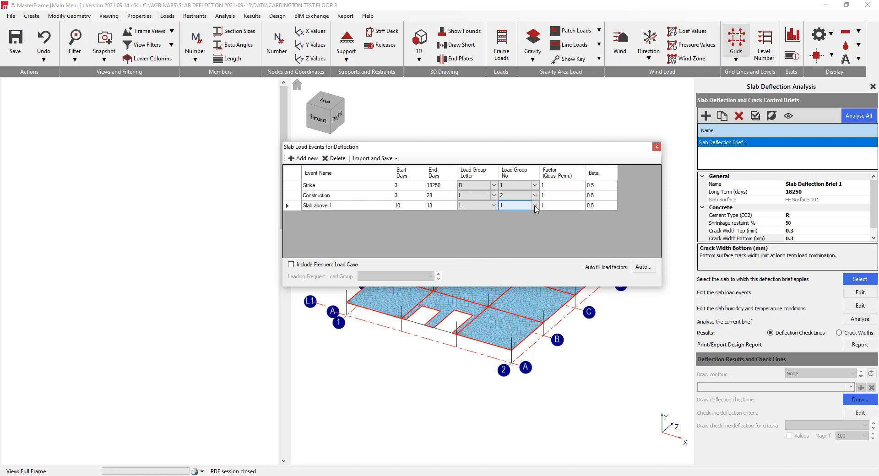
{"action": "left_click", "coordinate": [535, 205]}
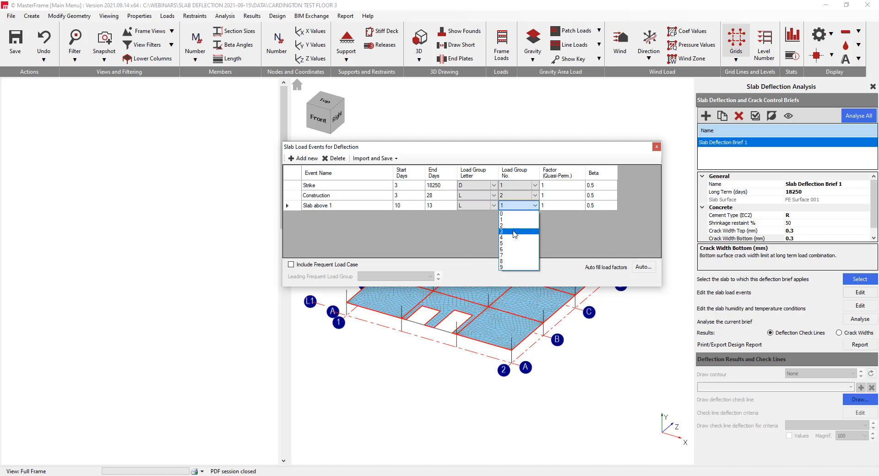
{"action": "left_click", "coordinate": [509, 234]}
Add a fourth load event named Slabove 2 running from day 25 to day 28
{"action": "left_click", "coordinate": [300, 159]}
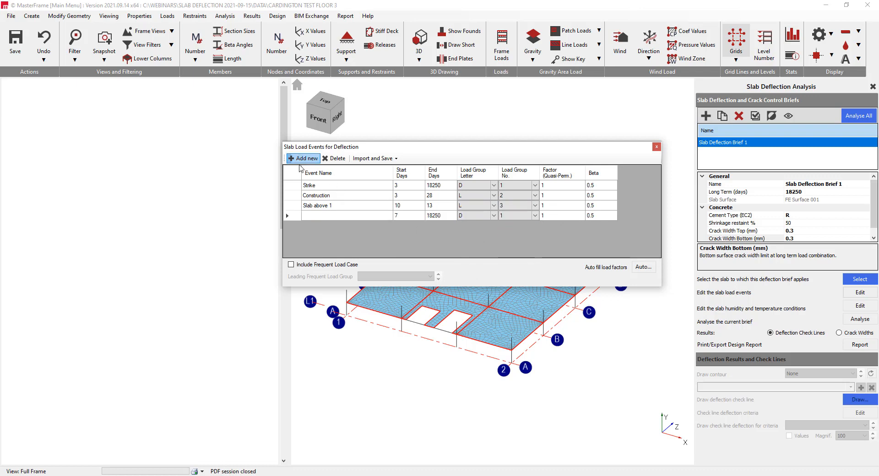
{"action": "left_click", "coordinate": [319, 215]}
{"action": "type", "text": "S"}
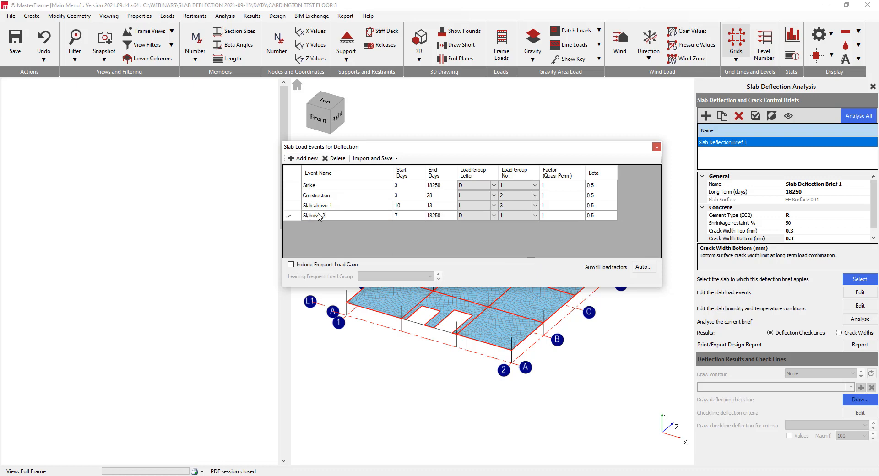
{"action": "left_click", "coordinate": [407, 216]}
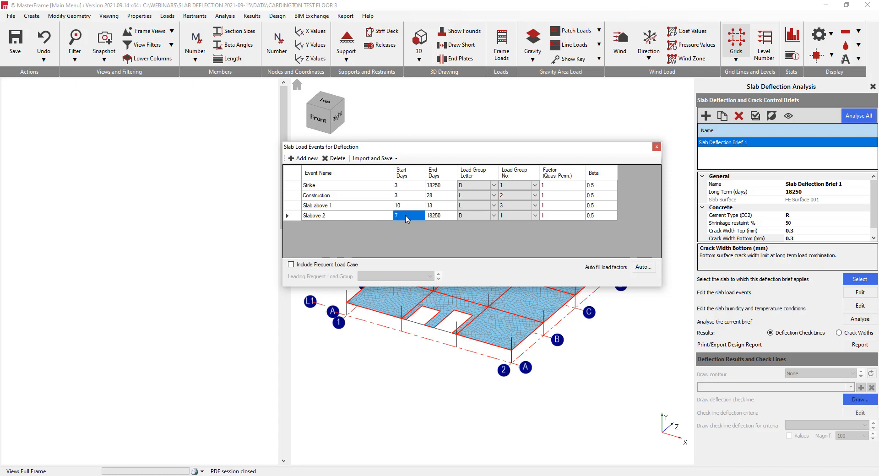
{"action": "type", "text": "25"}
{"action": "left_click", "coordinate": [441, 217]}
{"action": "type", "text": "2"}
Assign load group L4 to the Slabove 2 event
{"action": "left_click", "coordinate": [476, 215]}
{"action": "left_click", "coordinate": [476, 215]}
{"action": "left_click", "coordinate": [479, 230]}
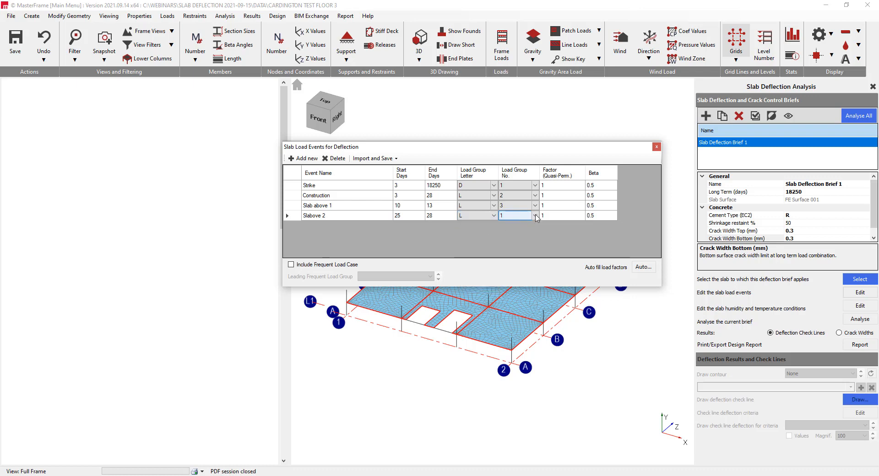
{"action": "left_click", "coordinate": [535, 215]}
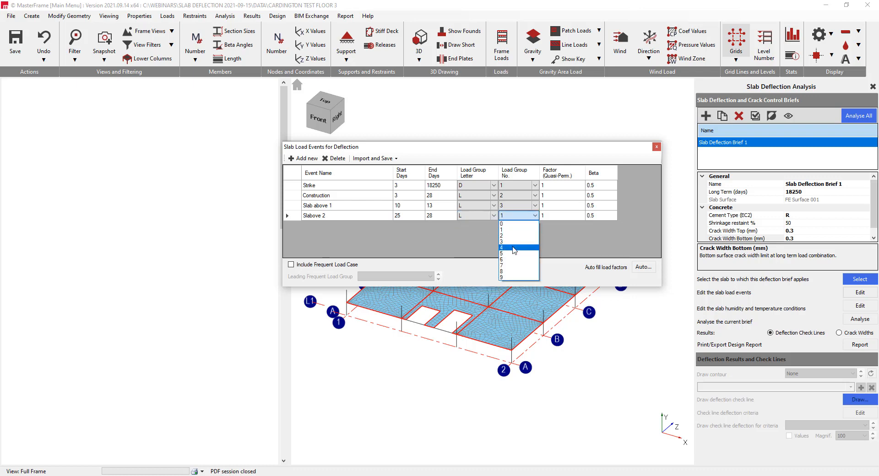
{"action": "left_click", "coordinate": [508, 243]}
Add a load event named Partition running from day 60 to day 18250, with load group L1
{"action": "left_click", "coordinate": [298, 159]}
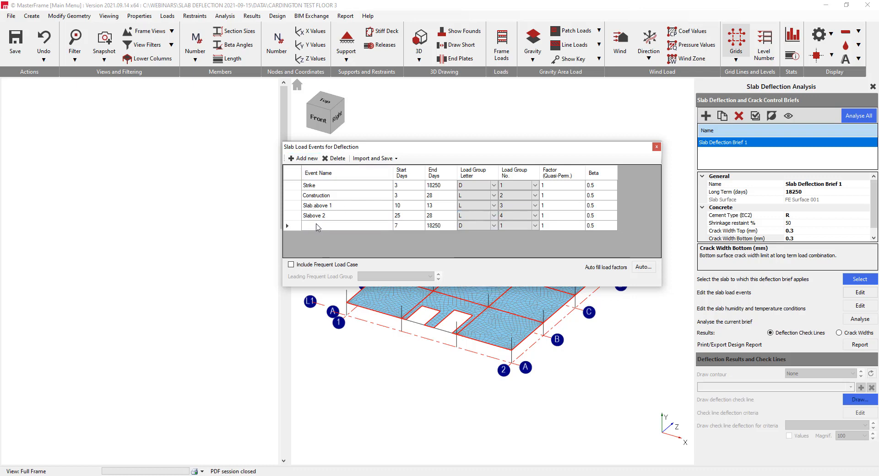
{"action": "left_click", "coordinate": [319, 225]}
{"action": "type", "text": "Partition"}
{"action": "left_click", "coordinate": [403, 229]}
{"action": "type", "text": "60"}
{"action": "left_click", "coordinate": [443, 229]}
{"action": "left_click", "coordinate": [494, 226]}
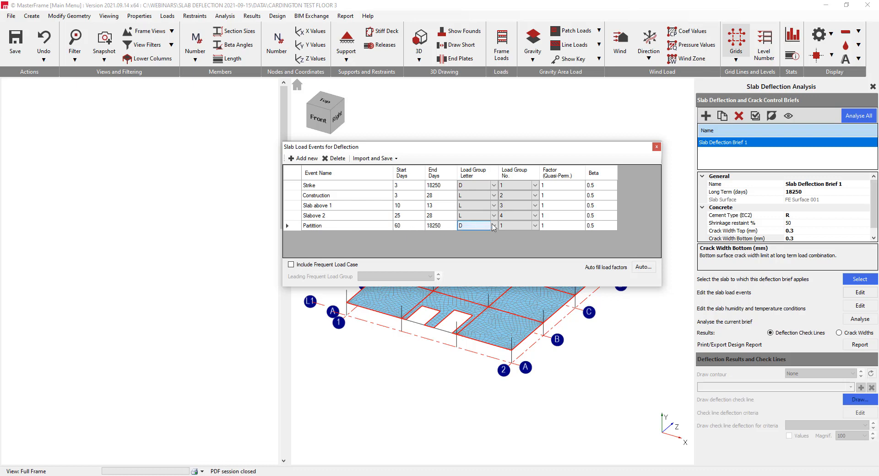
{"action": "left_click", "coordinate": [494, 228]}
{"action": "left_click", "coordinate": [480, 239]}
Set the Partition event's quasi-permanent load factor to 0.3
{"action": "left_click", "coordinate": [558, 228]}
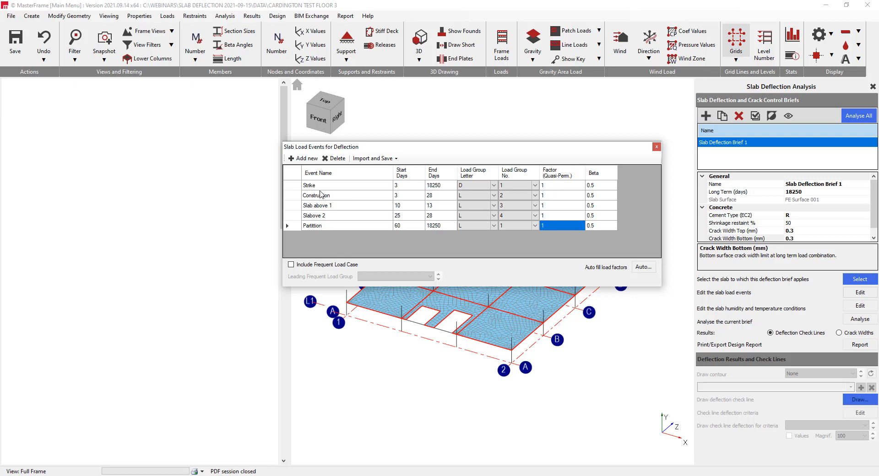
{"action": "left_click", "coordinate": [568, 215]}
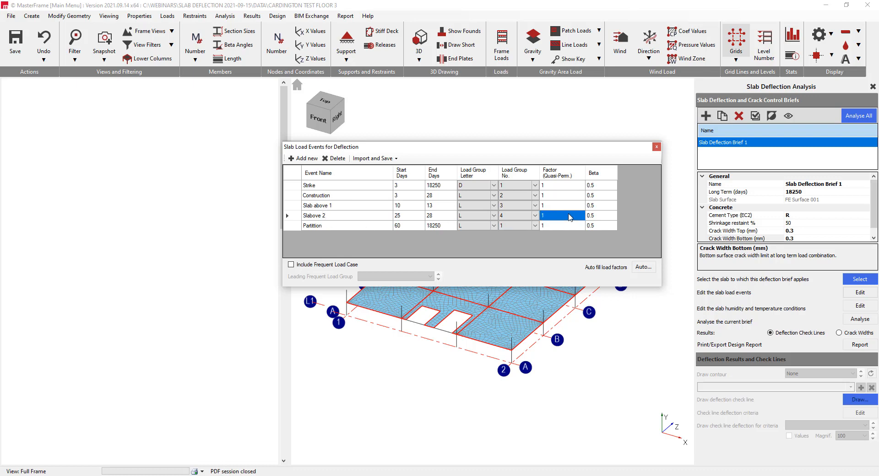
{"action": "left_click", "coordinate": [572, 205]}
{"action": "left_click", "coordinate": [561, 197]}
{"action": "left_click", "coordinate": [556, 225]}
{"action": "left_click", "coordinate": [555, 225]}
{"action": "type", "text": "0.3"}
{"action": "left_click", "coordinate": [558, 218]}
Include the frequent load case and look at the available leading frequent load groups
{"action": "left_click", "coordinate": [297, 266]}
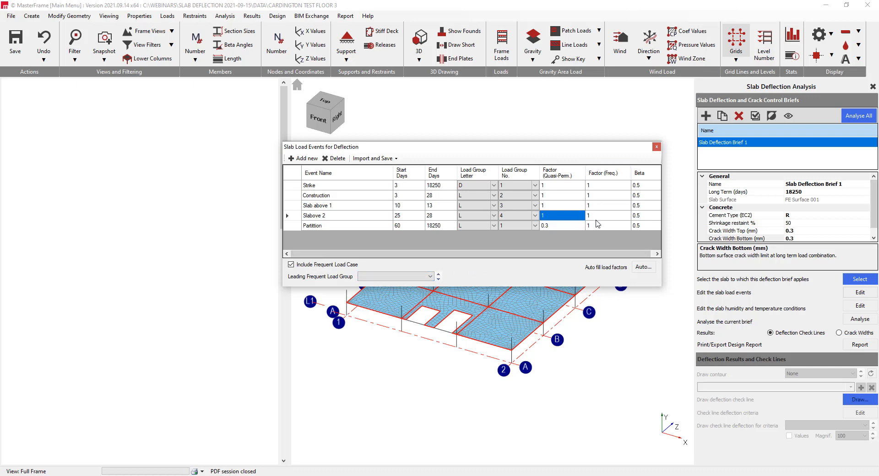
{"action": "left_click", "coordinate": [415, 280]}
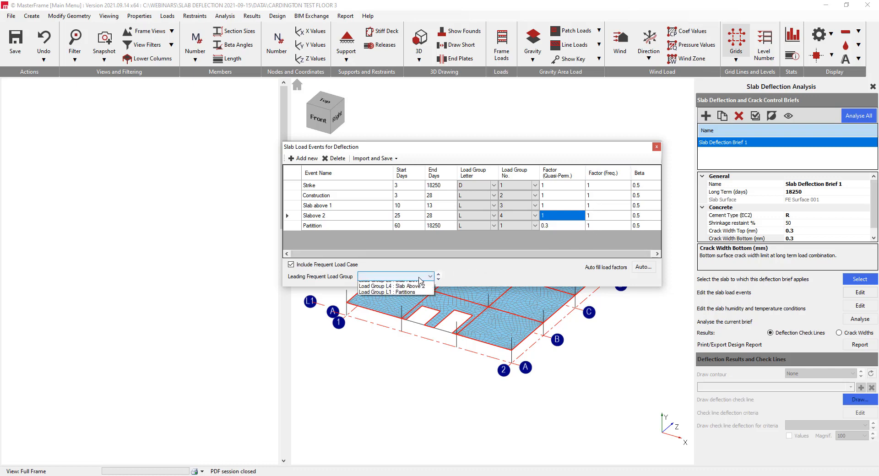
{"action": "left_click", "coordinate": [420, 281]}
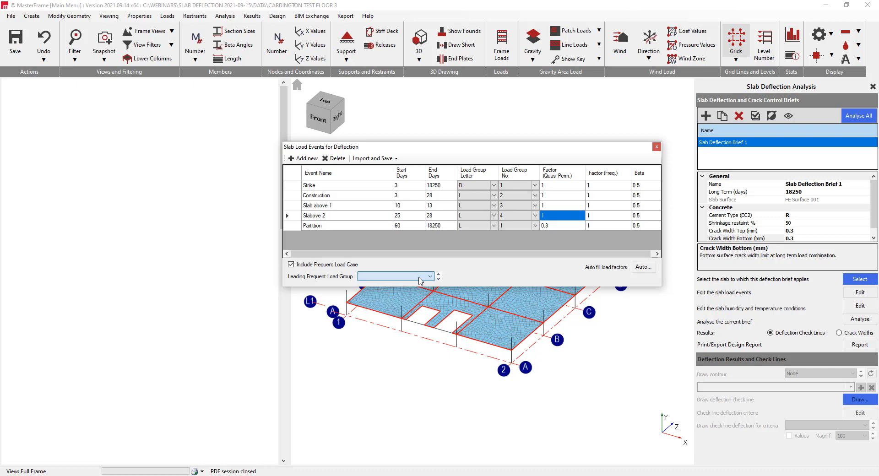
Add a load event named Freq running from day 200 to day 201
{"action": "left_click", "coordinate": [295, 160]}
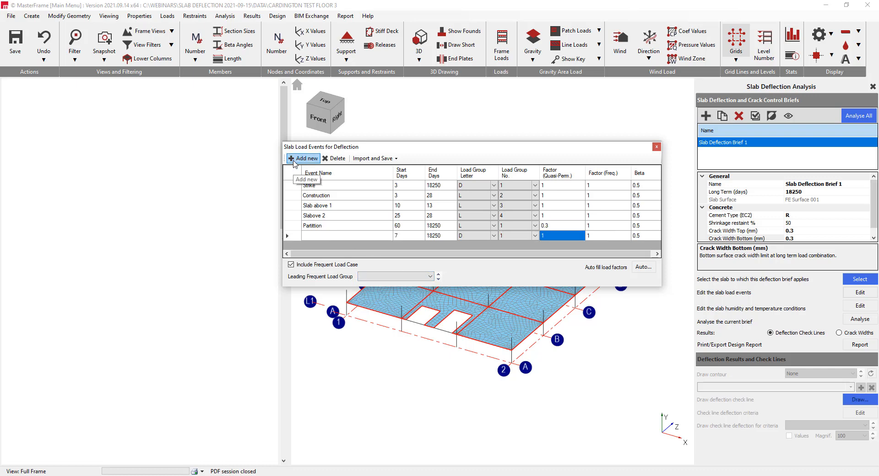
{"action": "left_click", "coordinate": [336, 236]}
{"action": "type", "text": "Fre"}
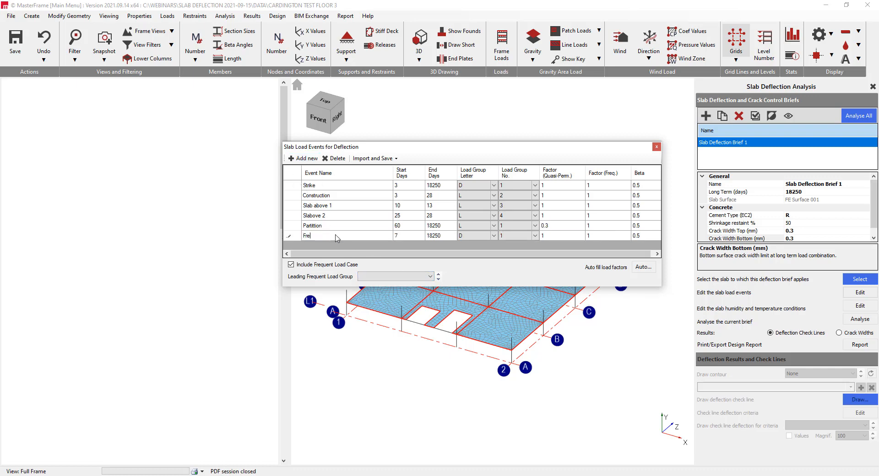
{"action": "type", "text": "q"}
{"action": "left_click", "coordinate": [421, 240]}
{"action": "type", "text": "200"}
{"action": "left_click", "coordinate": [442, 237]}
{"action": "type", "text": "201"}
{"action": "key", "text": "Tab"}
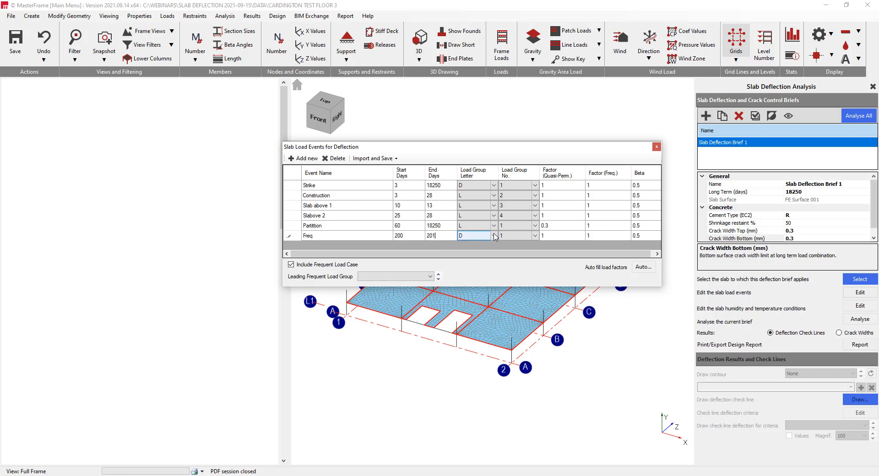
Assign load group L5 to the Freq event and make L5 : Live Load the leading frequent load group
{"action": "left_click", "coordinate": [495, 236]}
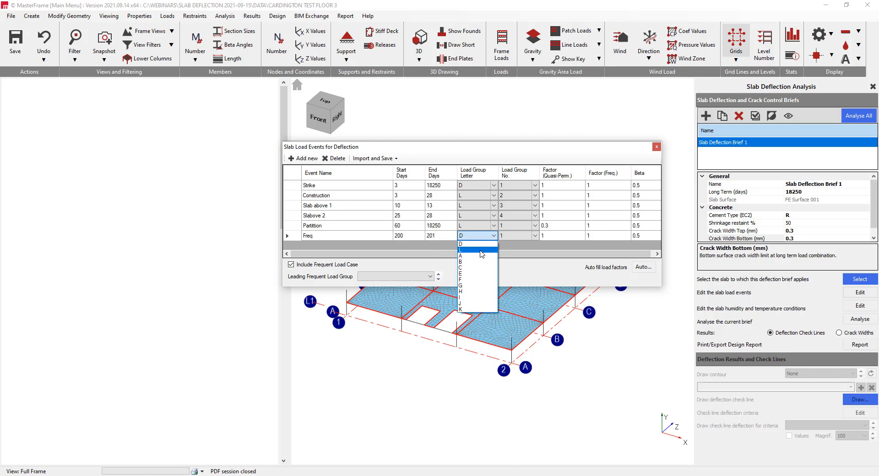
{"action": "left_click", "coordinate": [482, 251]}
{"action": "left_click", "coordinate": [535, 236]}
{"action": "left_click", "coordinate": [535, 236]}
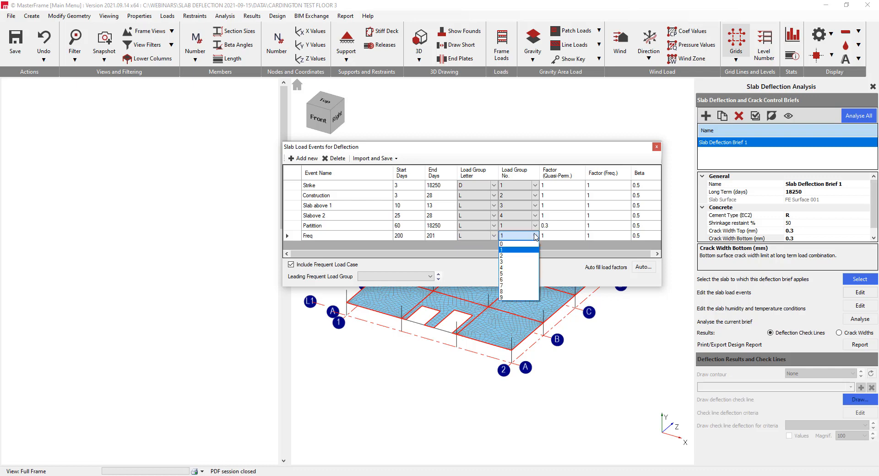
{"action": "left_click", "coordinate": [513, 274]}
{"action": "left_click", "coordinate": [430, 278]}
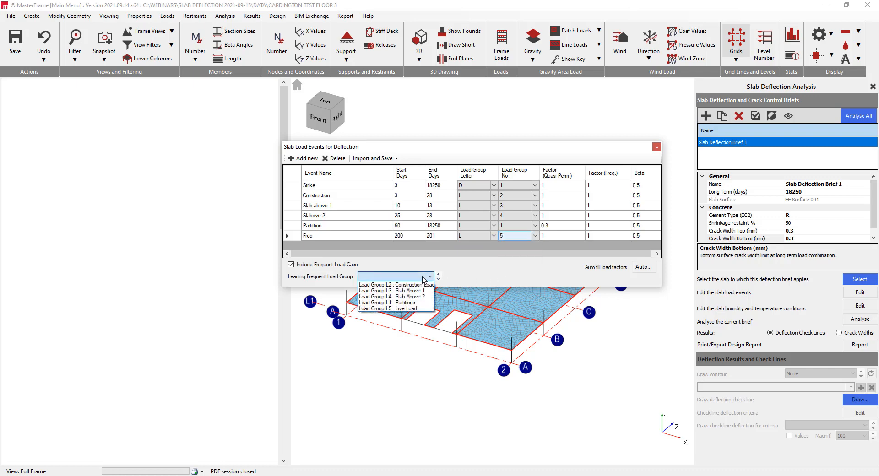
{"action": "left_click", "coordinate": [400, 312]}
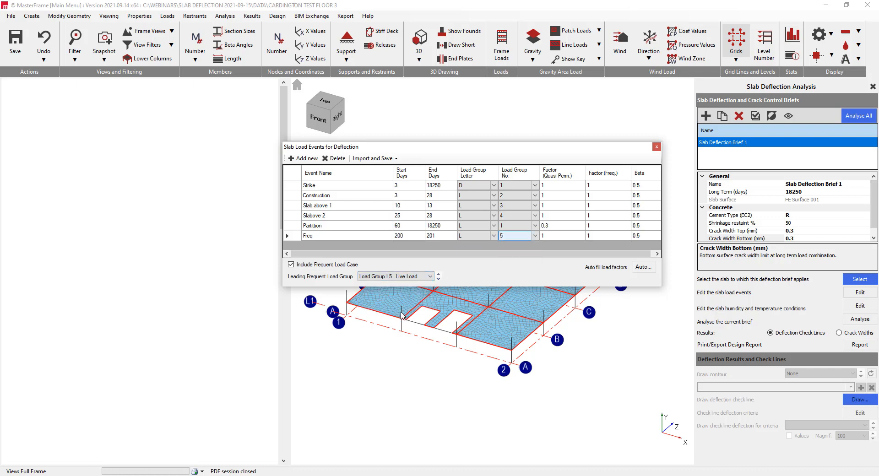
Set the Freq event's quasi-permanent factor to 0 and frequent factor to 0.5, and the Partition event's frequent factor to 0.3
{"action": "left_click", "coordinate": [598, 237]}
{"action": "left_click", "coordinate": [560, 242]}
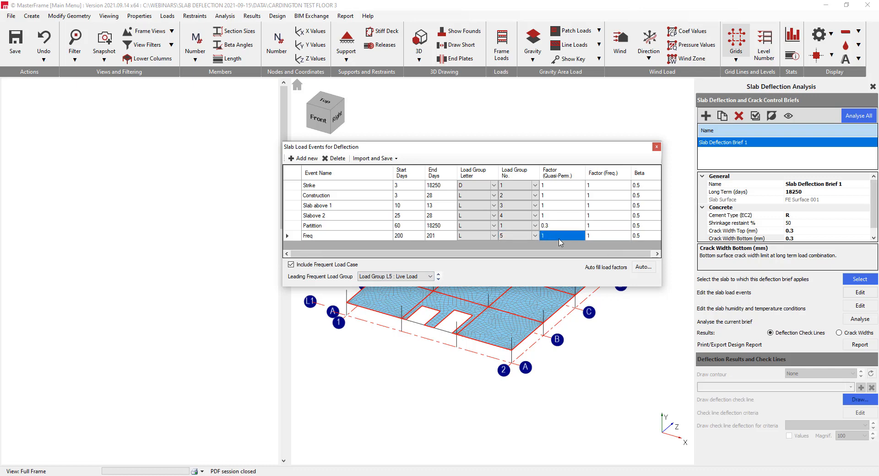
{"action": "left_click", "coordinate": [561, 237]}
{"action": "type", "text": "0"}
{"action": "left_click", "coordinate": [599, 237]}
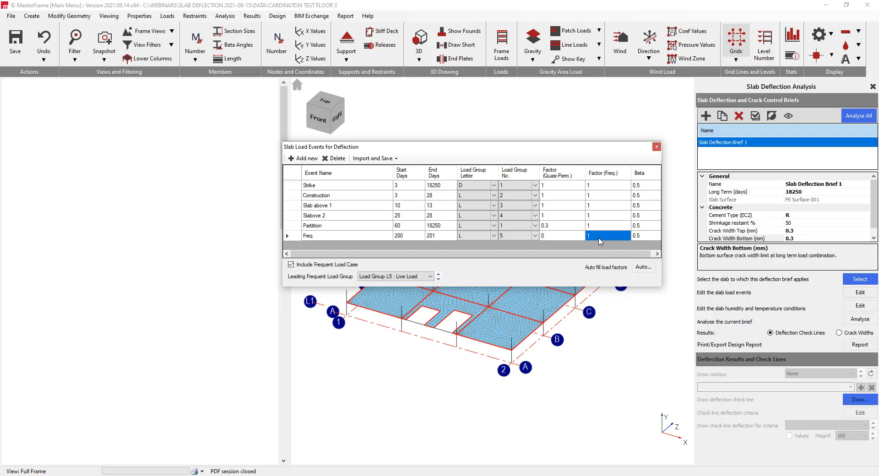
{"action": "type", "text": "0"}
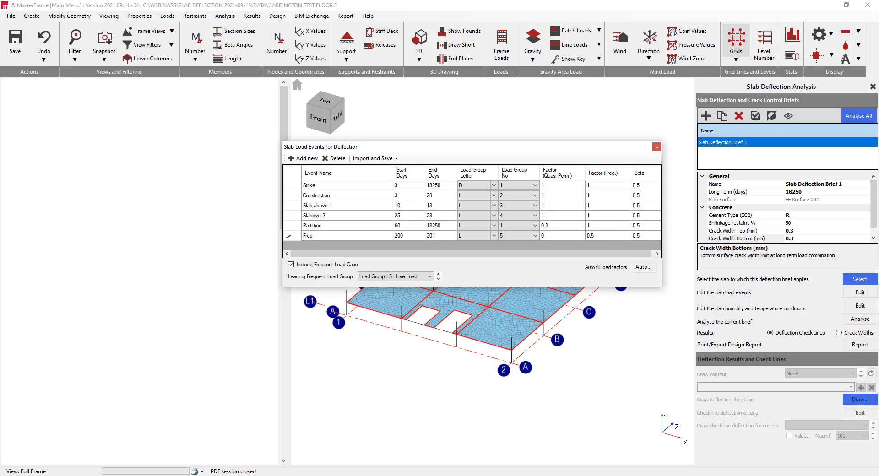
{"action": "left_click", "coordinate": [598, 226]}
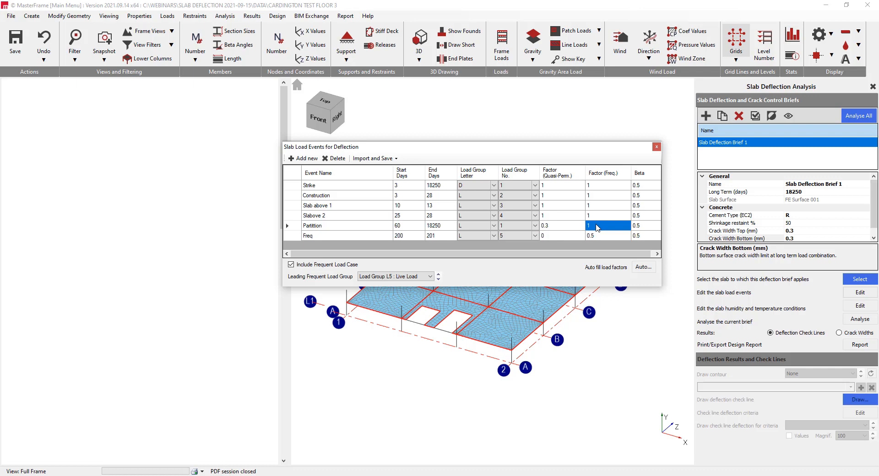
{"action": "type", "text": "0.3"}
{"action": "key", "text": "Return"}
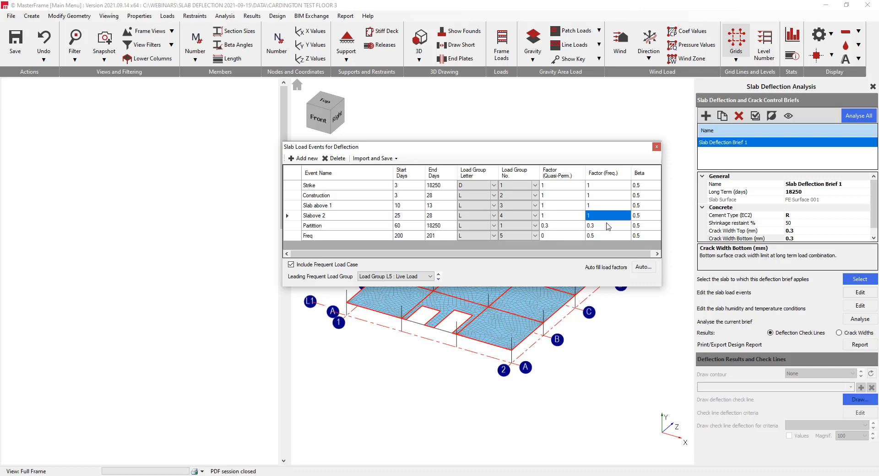
Set the Partition event's beta value to 1
{"action": "left_click", "coordinate": [645, 226]}
{"action": "left_click", "coordinate": [645, 226]}
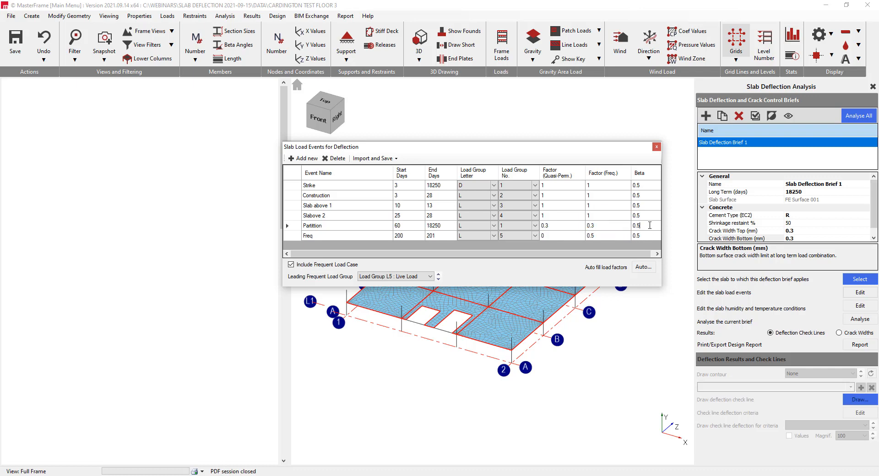
{"action": "type", "text": "1"}
{"action": "left_click", "coordinate": [645, 237]}
{"action": "left_click", "coordinate": [641, 225]}
Exclude the frequent load case and delete the Freq load event
{"action": "left_click", "coordinate": [291, 264]}
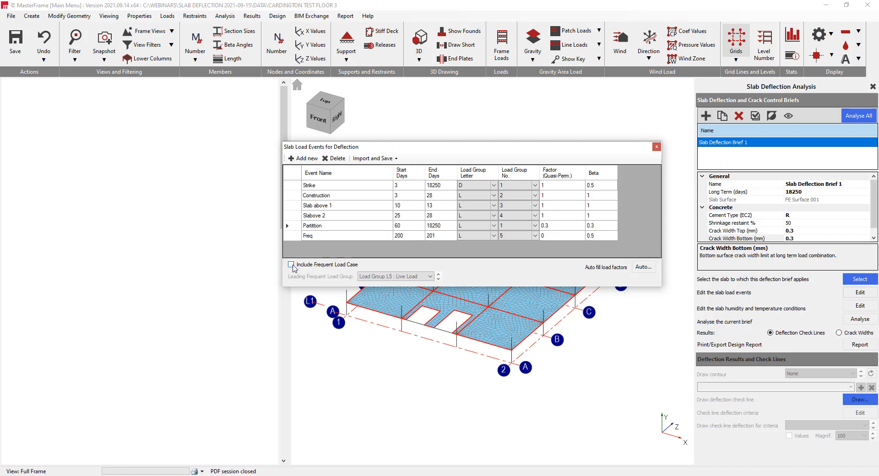
{"action": "left_click", "coordinate": [332, 236]}
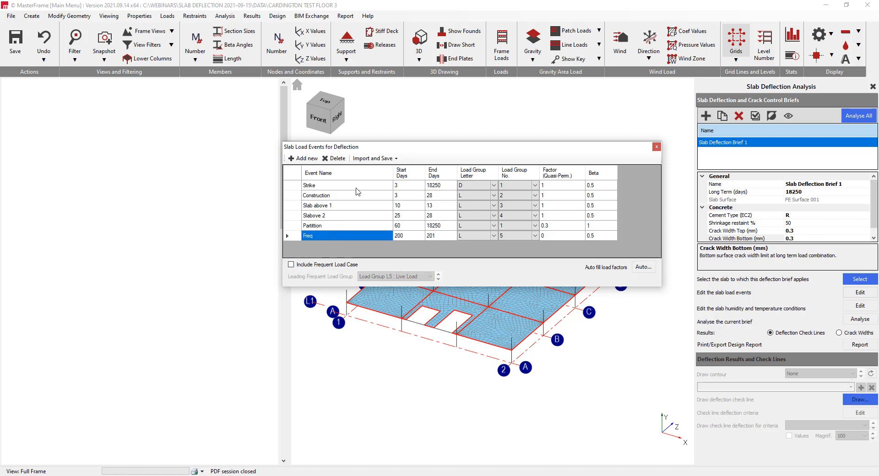
{"action": "left_click", "coordinate": [335, 158]}
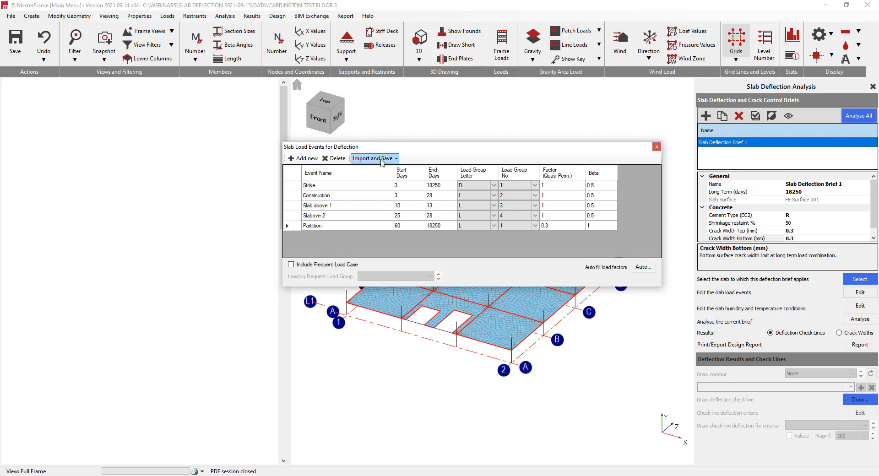
Check the options for importing and saving load events, and close the slab load event table
{"action": "left_click", "coordinate": [380, 159]}
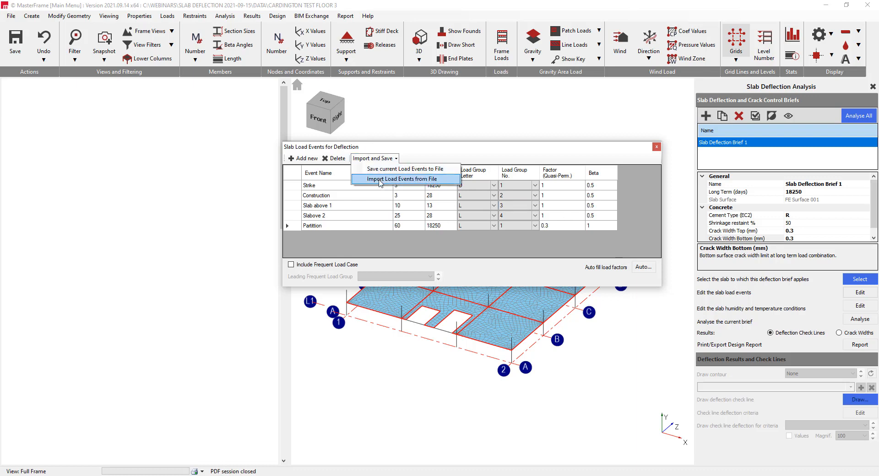
{"action": "left_click", "coordinate": [402, 152]}
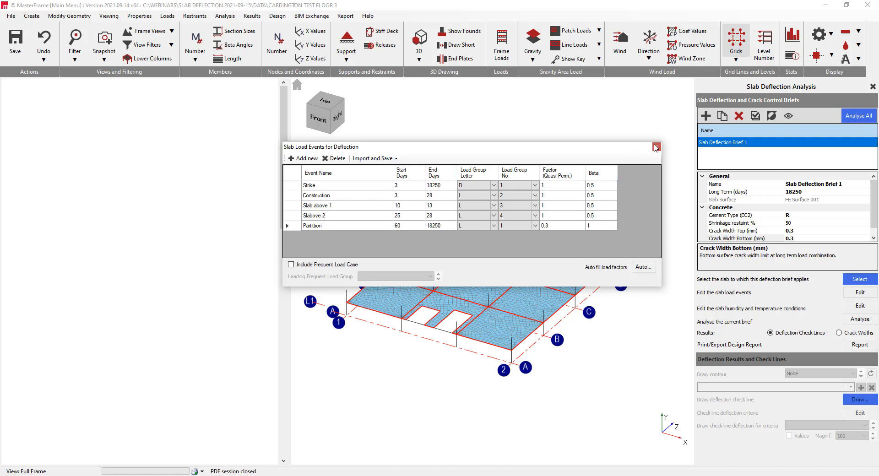
{"action": "left_click", "coordinate": [657, 147]}
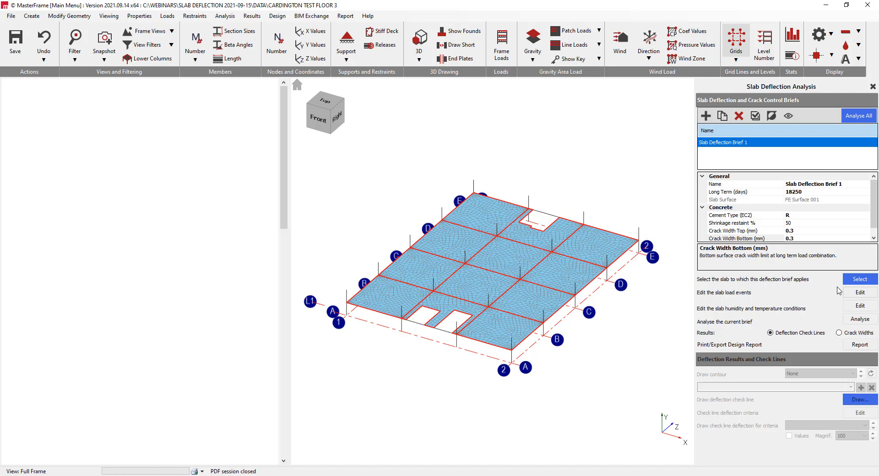
Review the day, relative humidity and ambient temperature in the slab's humidity and temperature conditions, and close them
{"action": "left_click", "coordinate": [860, 306]}
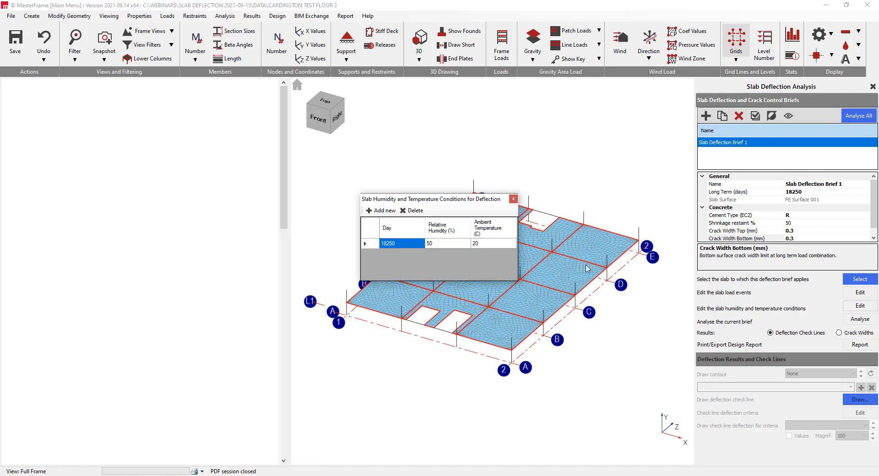
{"action": "left_click", "coordinate": [409, 244]}
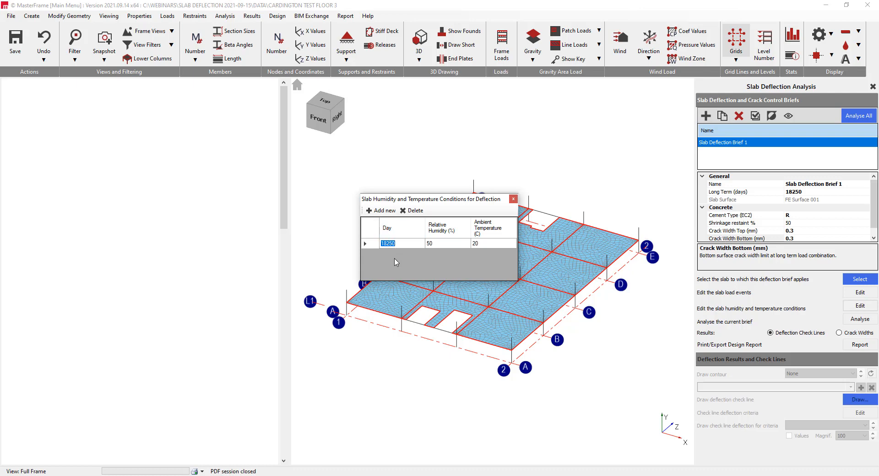
{"action": "left_click", "coordinate": [489, 246]}
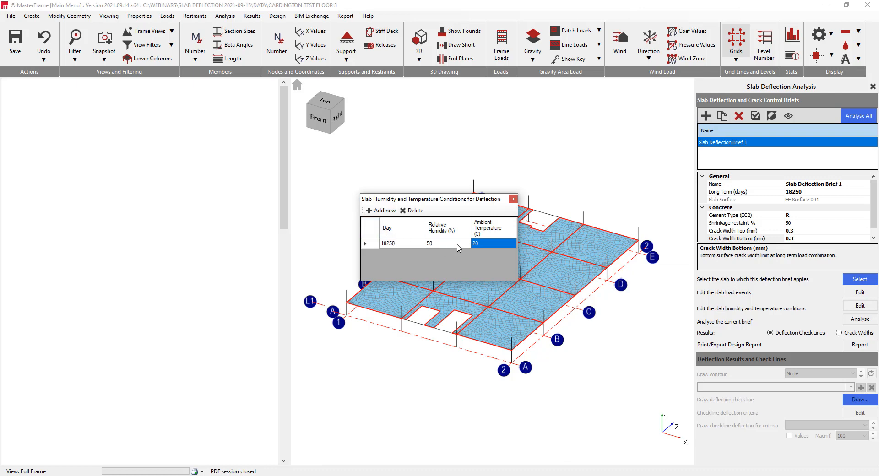
{"action": "left_click", "coordinate": [513, 200]}
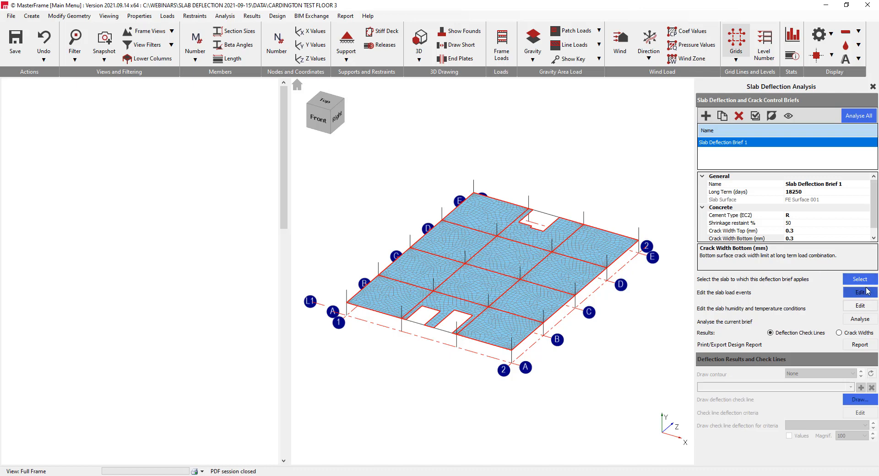
Analyse the current deflection brief and draw the slab deflection contour at 3 days for the Strike start time
{"action": "left_click", "coordinate": [866, 323]}
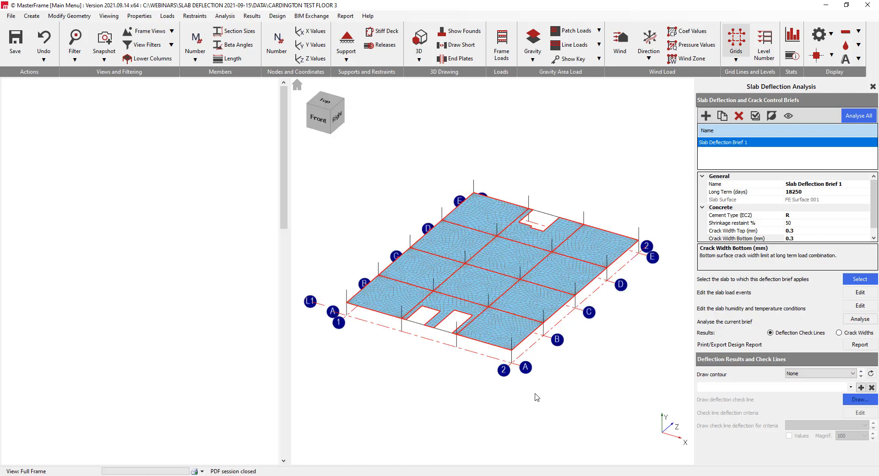
{"action": "left_click", "coordinate": [829, 377]}
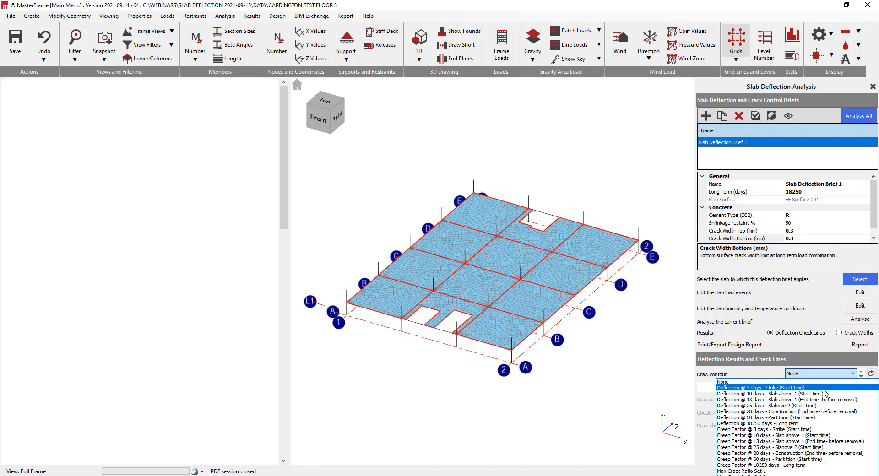
{"action": "left_click", "coordinate": [824, 388]}
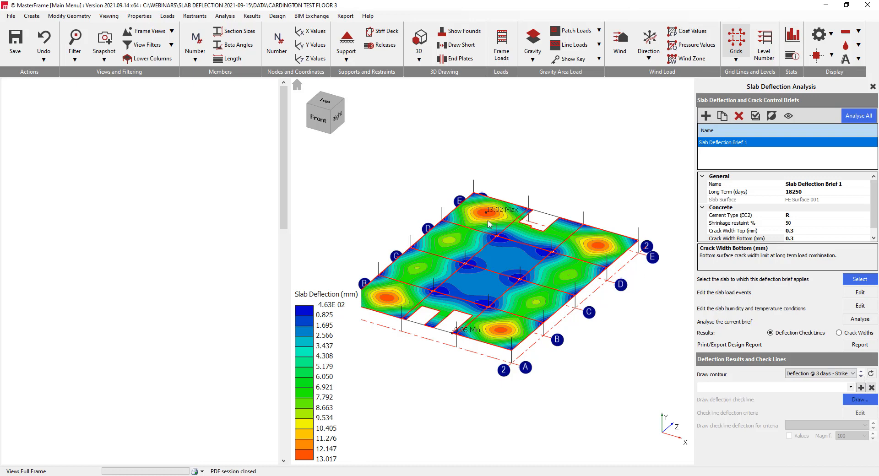
View the slab deflection contours at 10 and 13 days for Slab above 1 and at 25 days for Slabove 2
{"action": "left_click", "coordinate": [862, 377]}
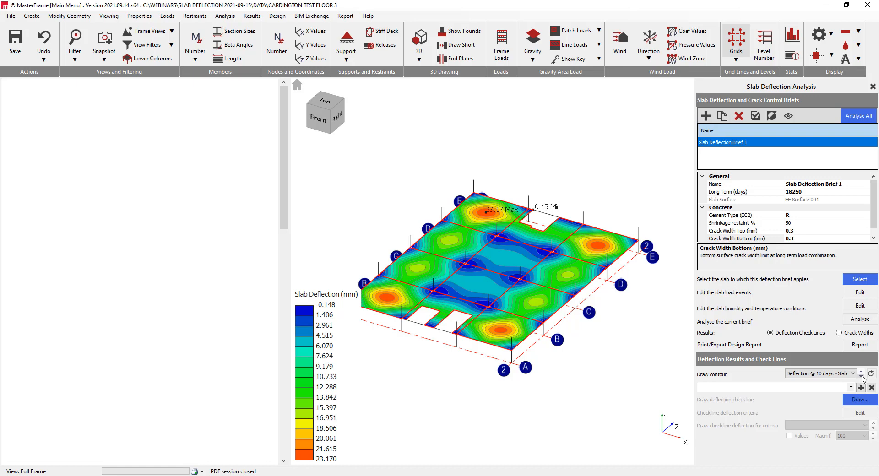
{"action": "left_click", "coordinate": [852, 374]}
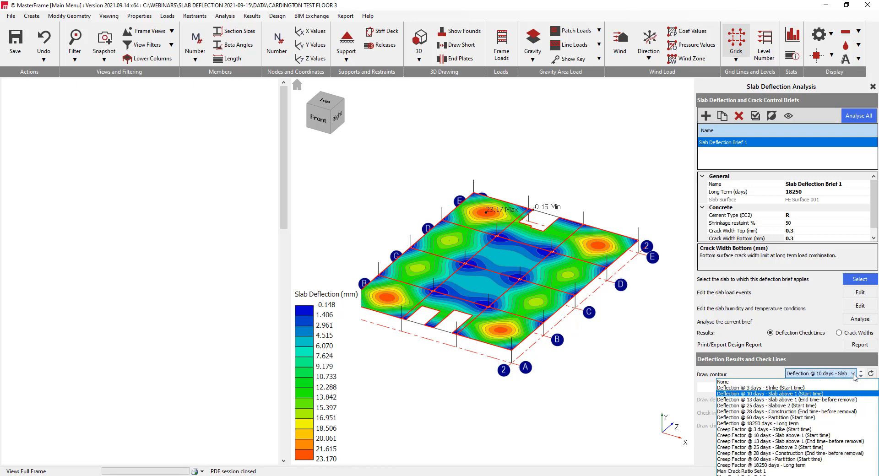
{"action": "left_click", "coordinate": [852, 400]}
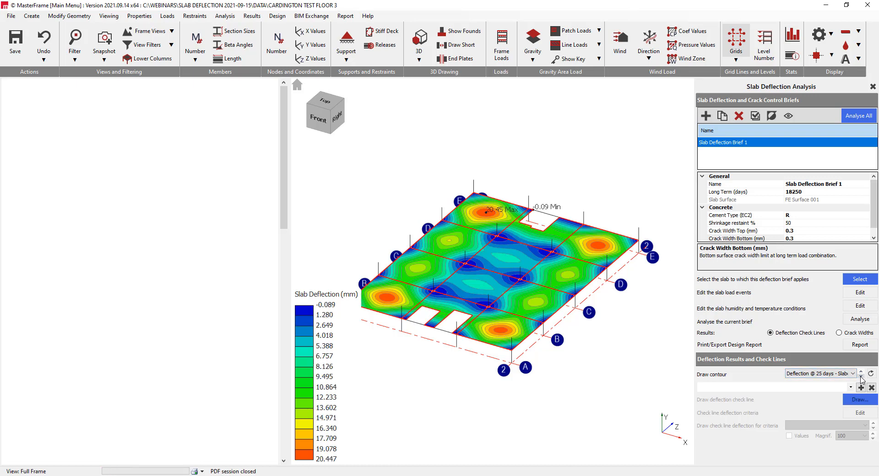
View the slab deflection contours at 28 days for Construction and 60 days for Partition, and compare the latter with the 18250-day Long term contour
{"action": "left_click", "coordinate": [862, 378]}
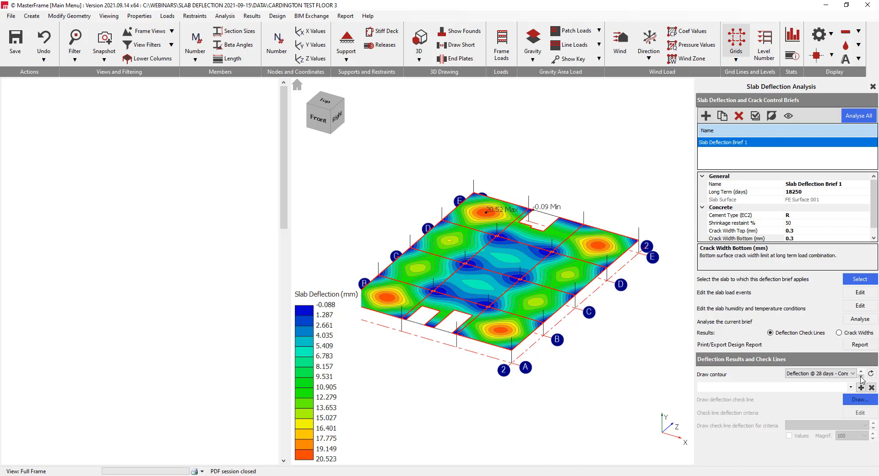
{"action": "left_click", "coordinate": [854, 374]}
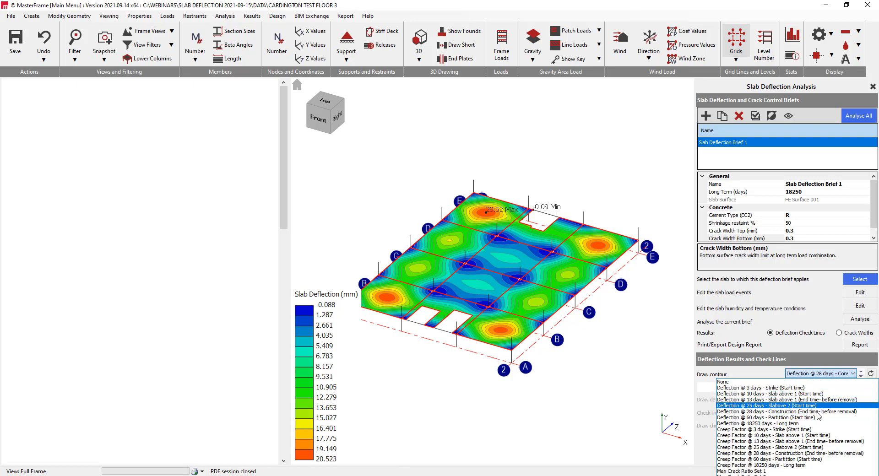
{"action": "left_click", "coordinate": [813, 420]}
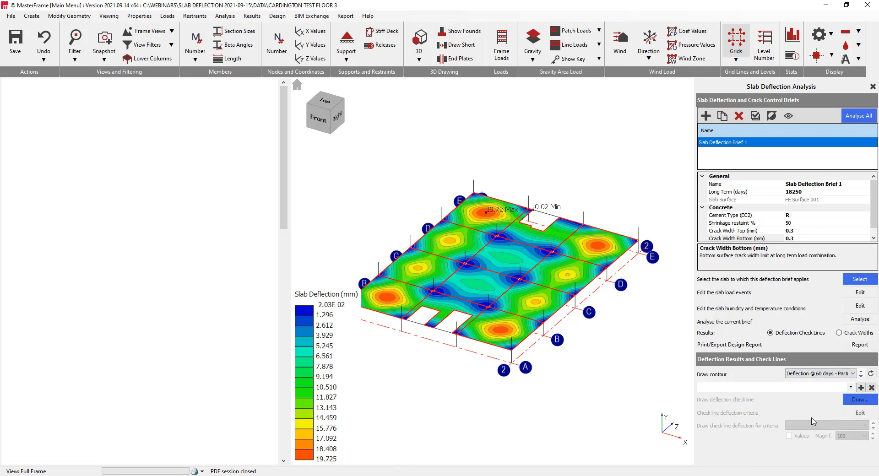
{"action": "left_click", "coordinate": [854, 374]}
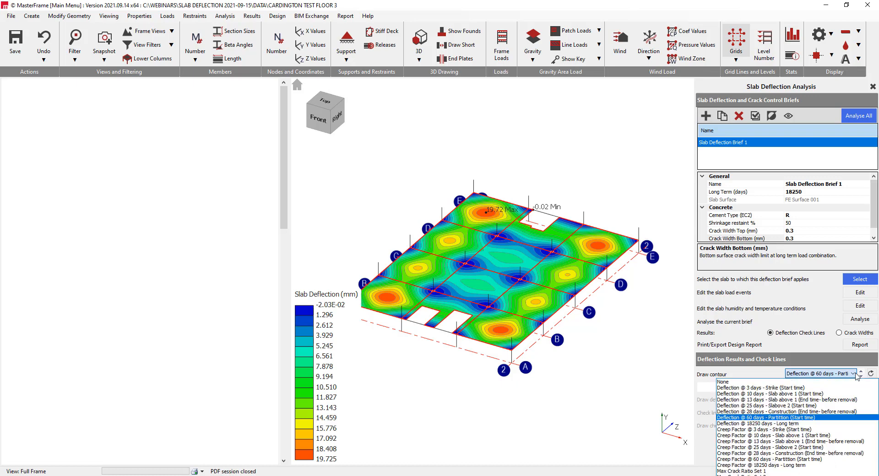
{"action": "left_click", "coordinate": [790, 424]}
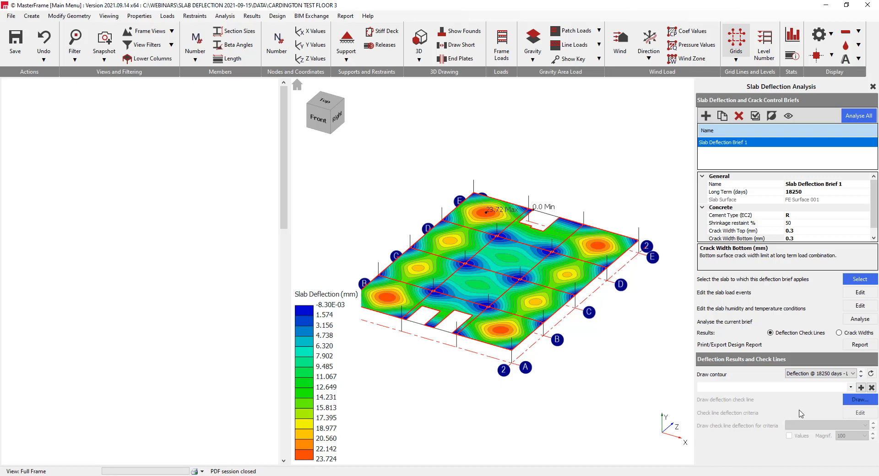
{"action": "left_click", "coordinate": [861, 371]}
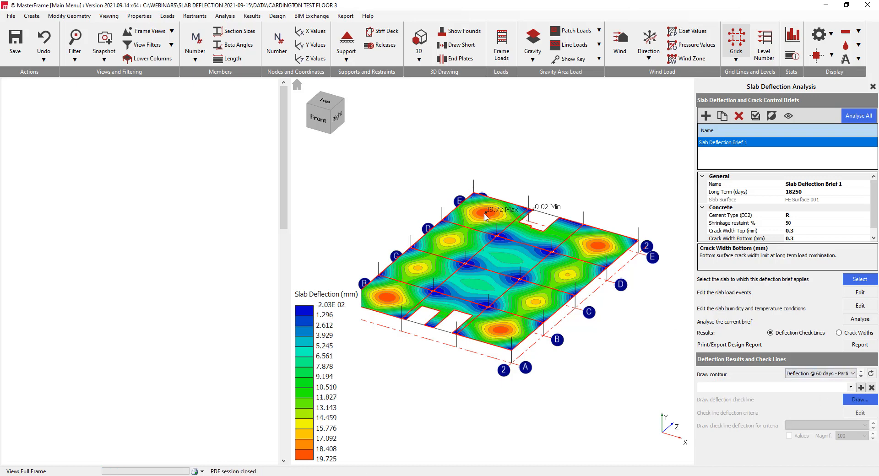
{"action": "left_click", "coordinate": [861, 377]}
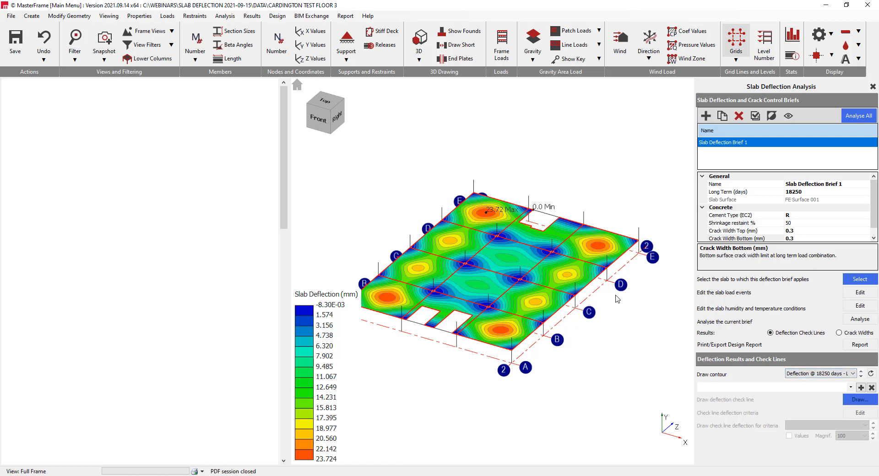
View the slab's creep factor contours in turn at 3, 10, 13, 25, 28 and 60 days
{"action": "left_click", "coordinate": [853, 374]}
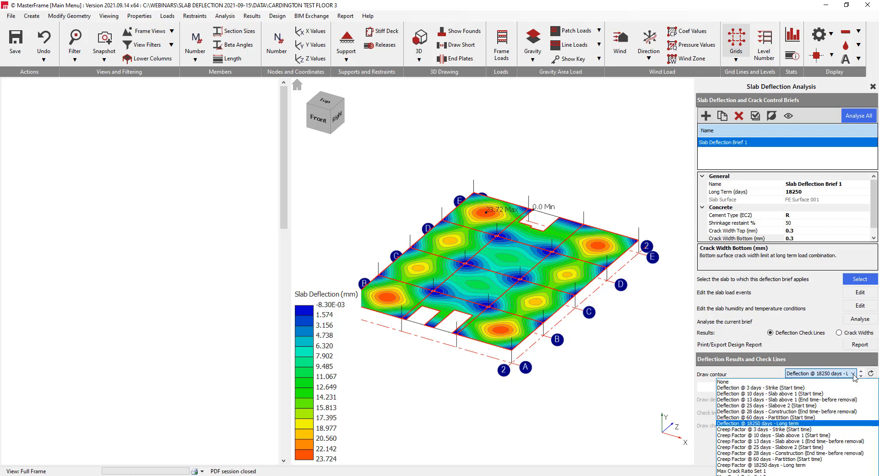
{"action": "left_click", "coordinate": [801, 429]}
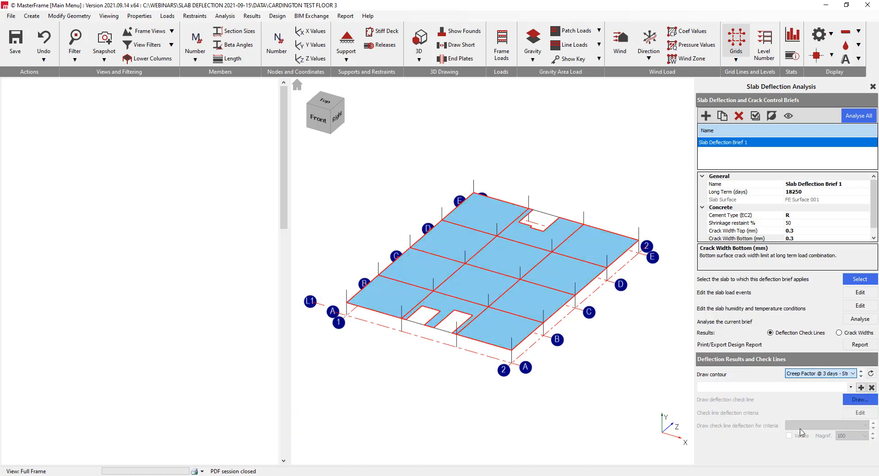
{"action": "left_click", "coordinate": [862, 378]}
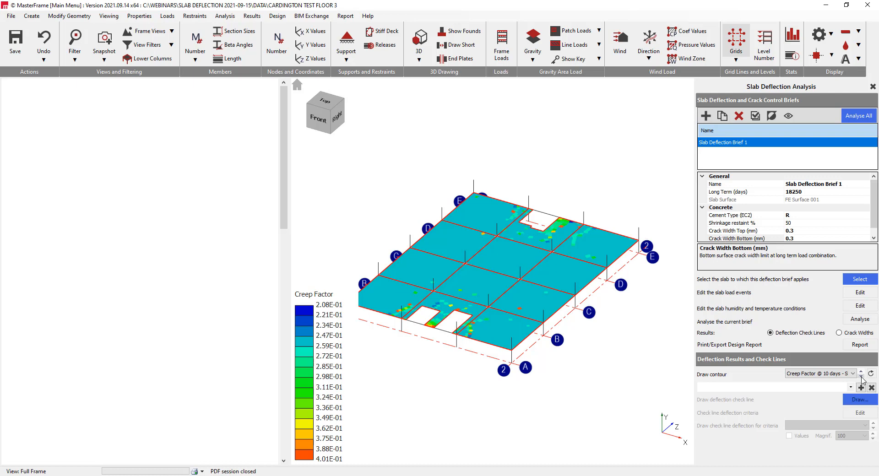
{"action": "left_click", "coordinate": [862, 377]}
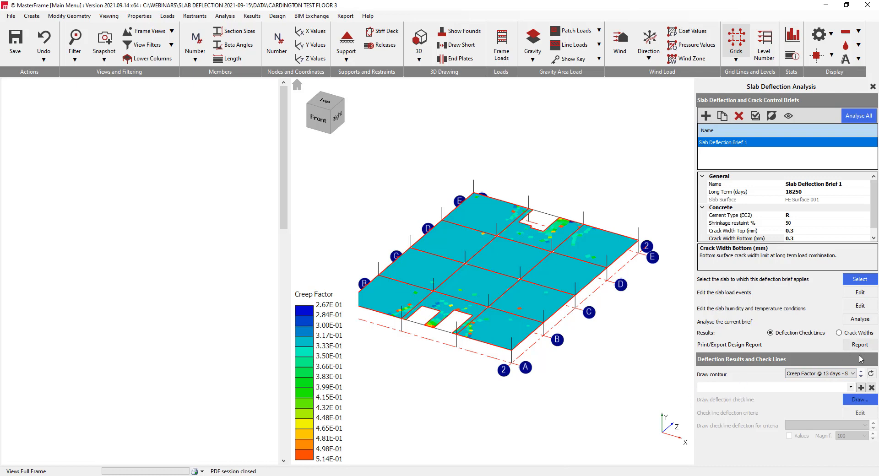
{"action": "left_click", "coordinate": [861, 377]}
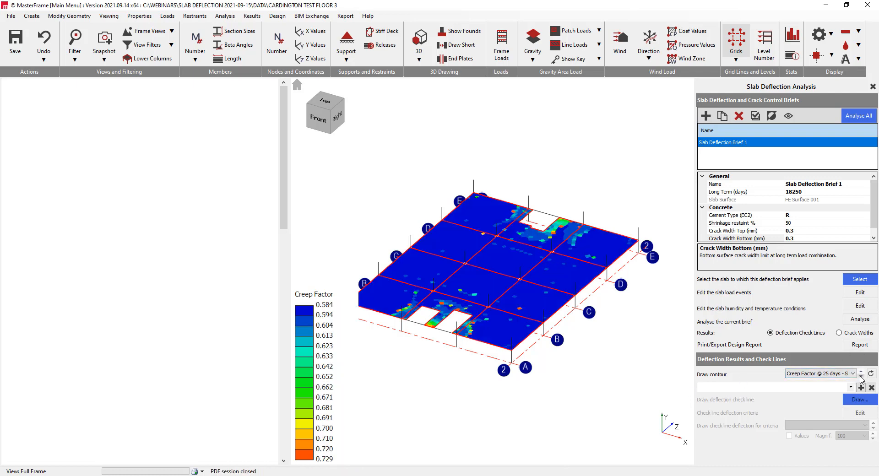
{"action": "left_click", "coordinate": [862, 377]}
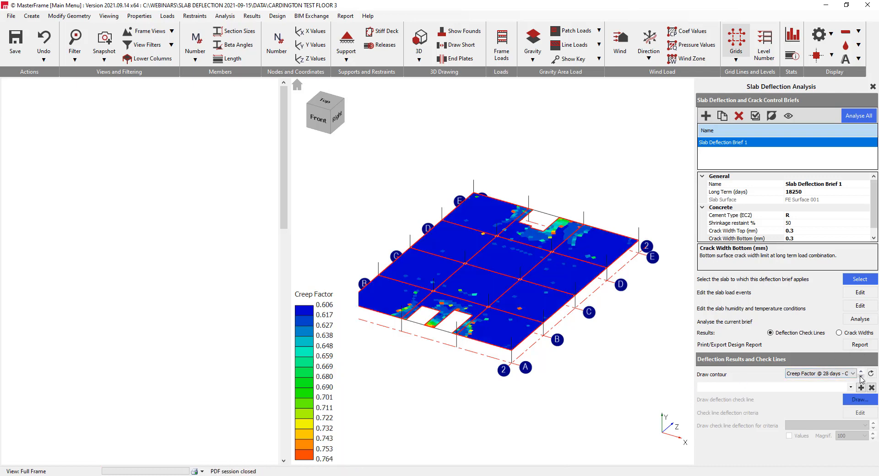
{"action": "left_click", "coordinate": [862, 378]}
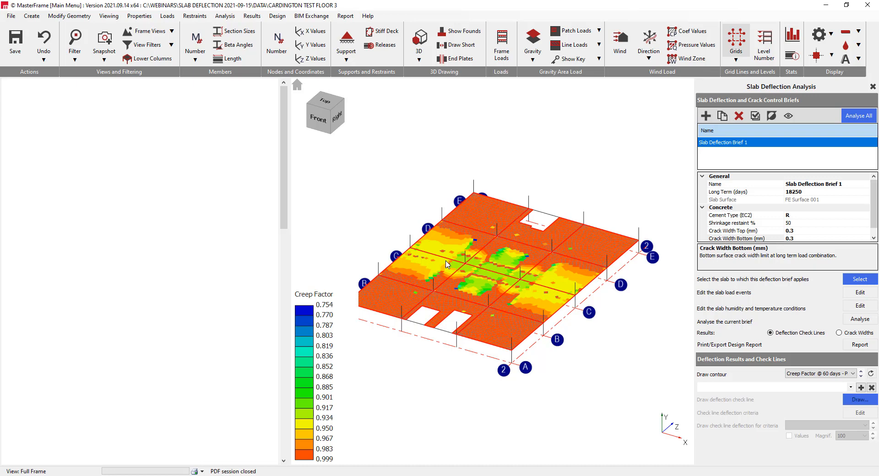
Draw the Long term creep factor contour at 18250 days and check the slab humidity and temperature conditions against it
{"action": "left_click", "coordinate": [849, 374]}
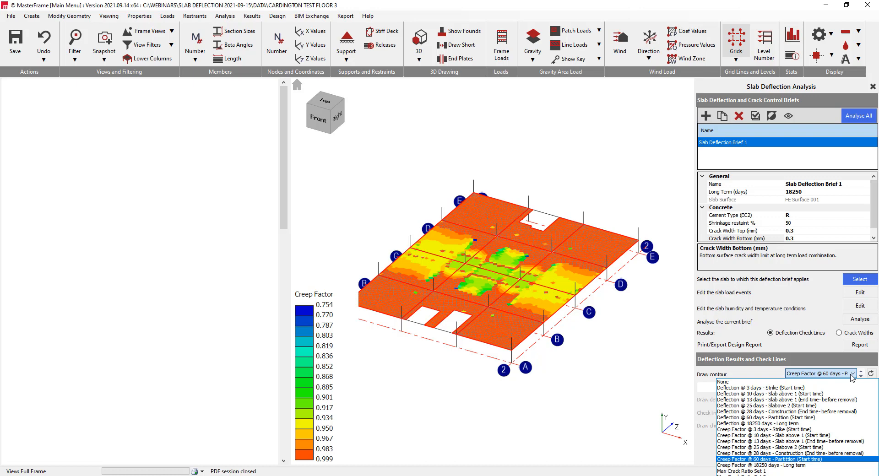
{"action": "left_click", "coordinate": [813, 466]}
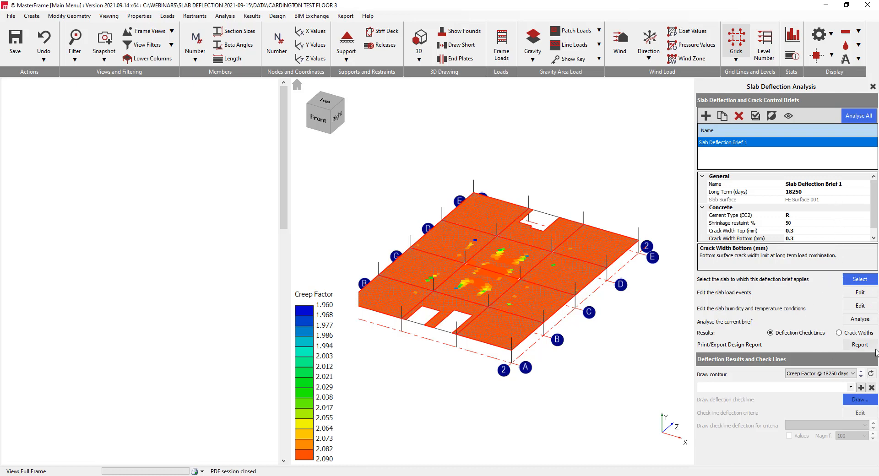
{"action": "left_click", "coordinate": [861, 306]}
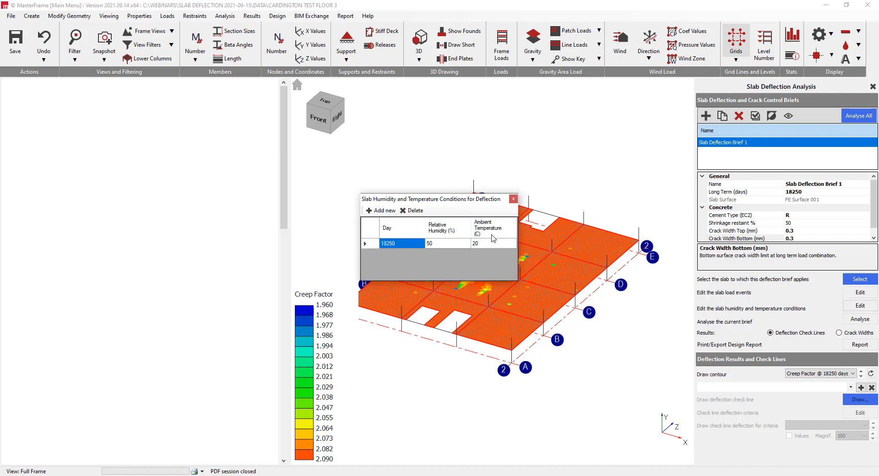
{"action": "left_click", "coordinate": [513, 199]}
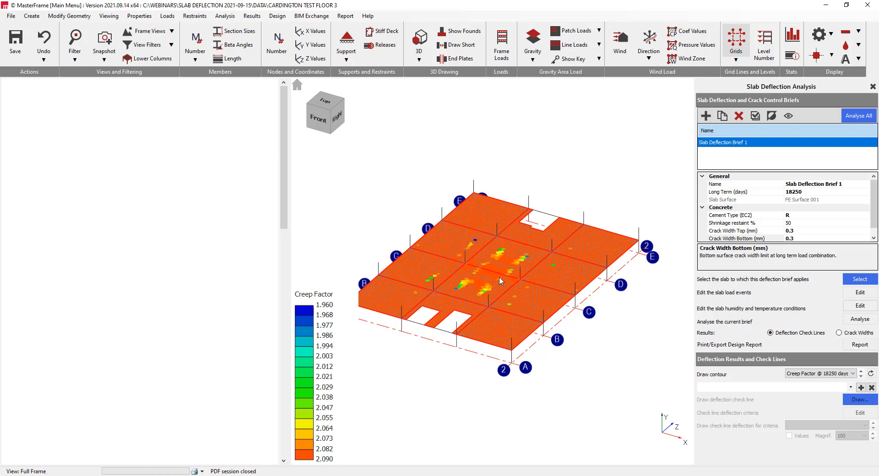
Draw the Max Crack Ratio Set 1 contour and examine the cracked zones around the columns in a close plan view
{"action": "left_click", "coordinate": [854, 377]}
{"action": "left_click", "coordinate": [855, 377]}
{"action": "left_click", "coordinate": [847, 375]}
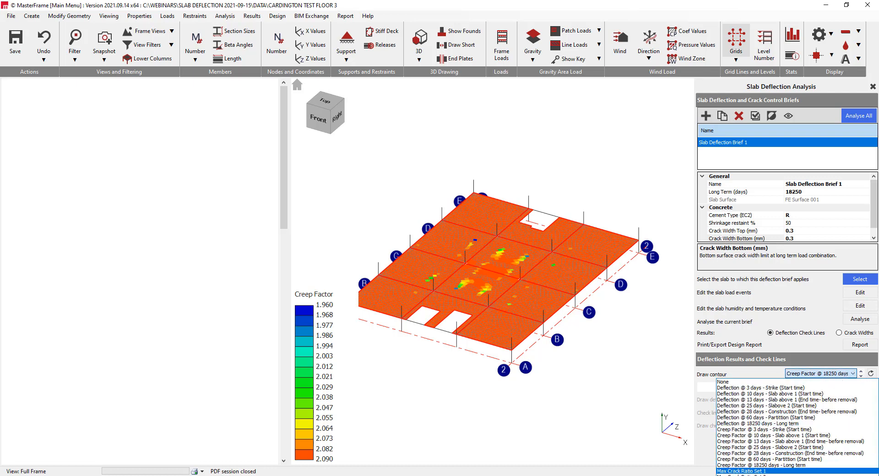
{"action": "left_click", "coordinate": [782, 466]}
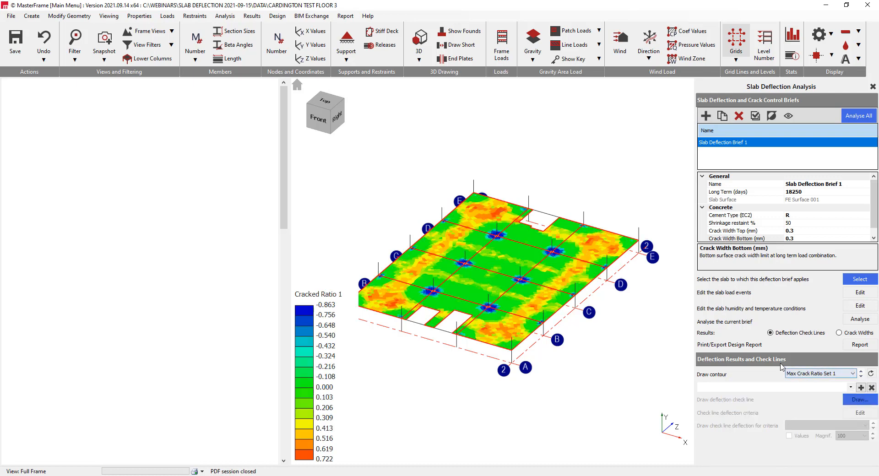
{"action": "left_click", "coordinate": [325, 102]}
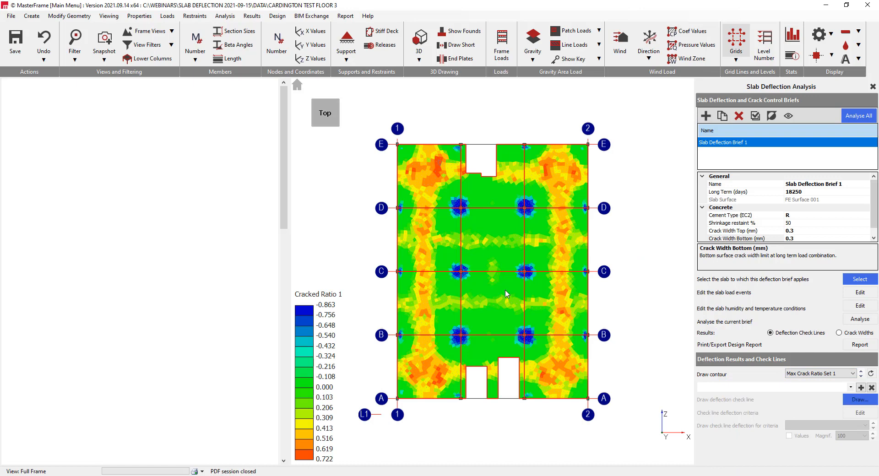
{"action": "scroll", "coordinate": [506, 294], "scroll_direction": "up", "scroll_amount": 2}
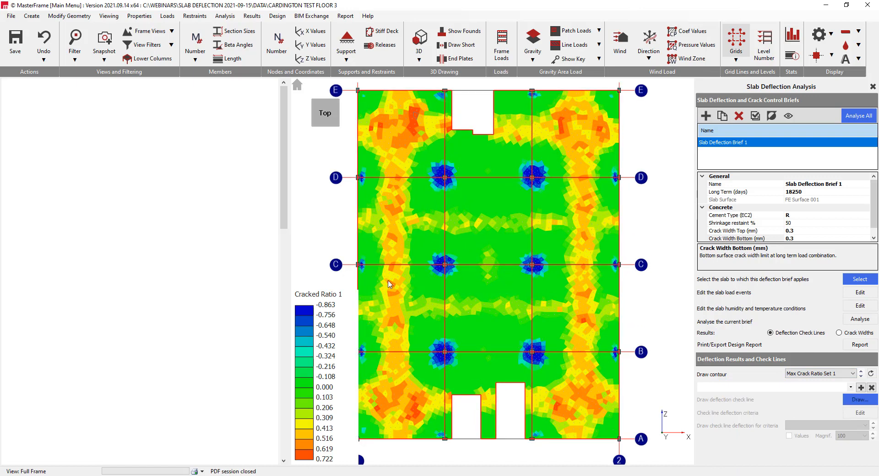
{"action": "scroll", "coordinate": [461, 248], "scroll_direction": "up", "scroll_amount": 3}
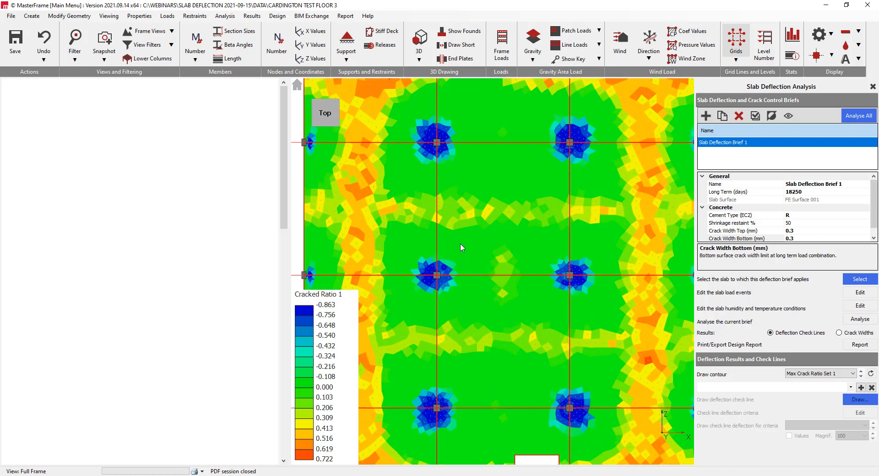
Compare the Max Crack Ratio Set 2 contour with Set 1 across the slab
{"action": "left_click", "coordinate": [861, 377]}
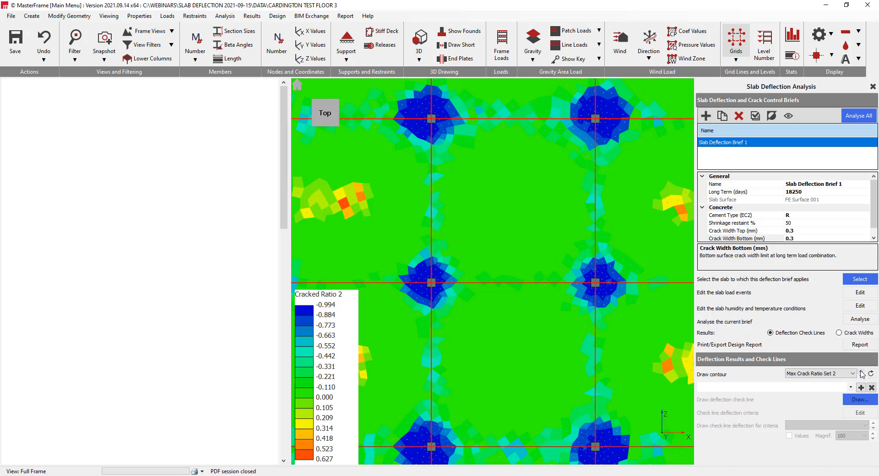
{"action": "left_click", "coordinate": [861, 371]}
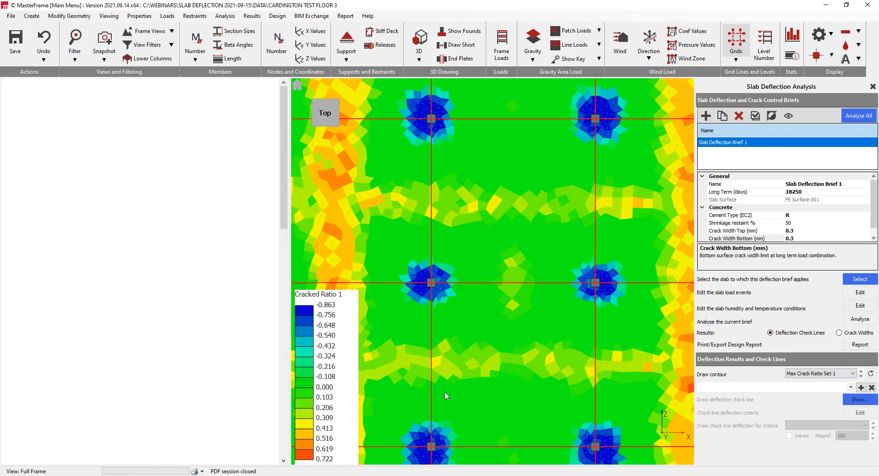
{"action": "scroll", "coordinate": [517, 317], "scroll_direction": "down", "scroll_amount": 3}
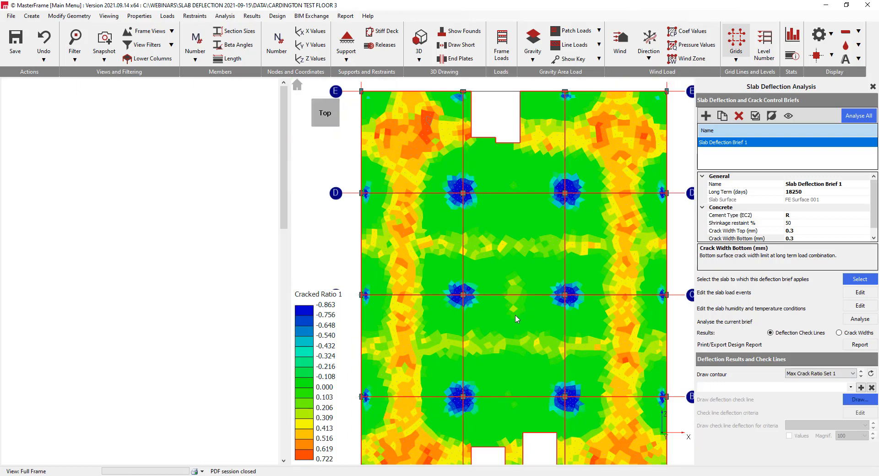
View the First Crack Time contours for Set 1 and Set 2, and return to Set 1
{"action": "left_click", "coordinate": [848, 376]}
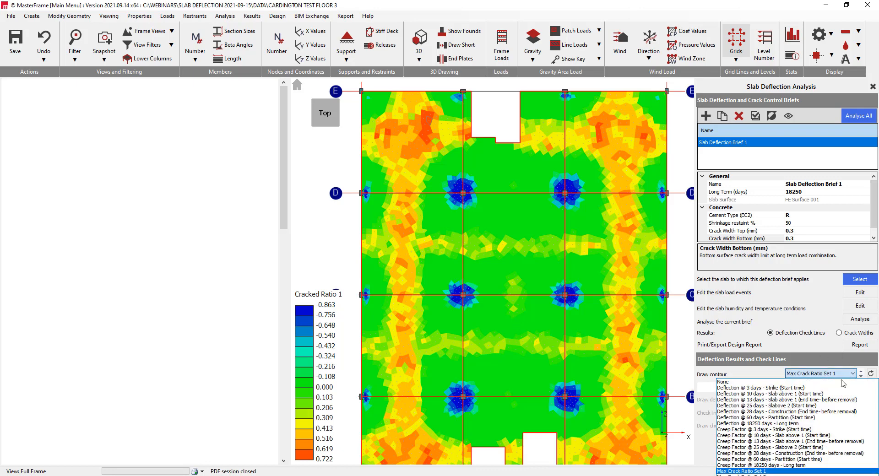
{"action": "left_click", "coordinate": [751, 475]}
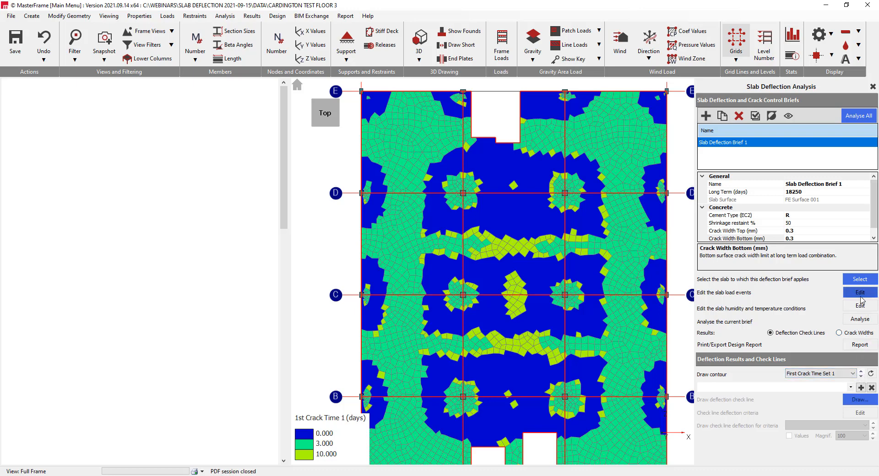
{"action": "left_click", "coordinate": [862, 378]}
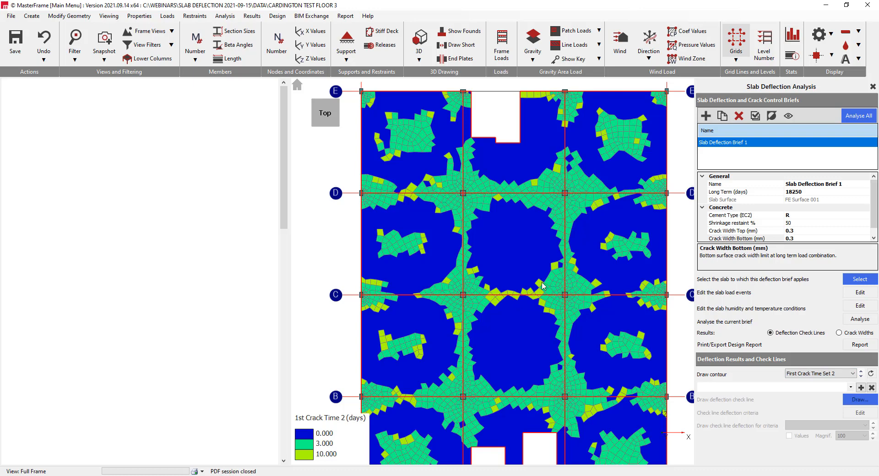
{"action": "left_click", "coordinate": [862, 373]}
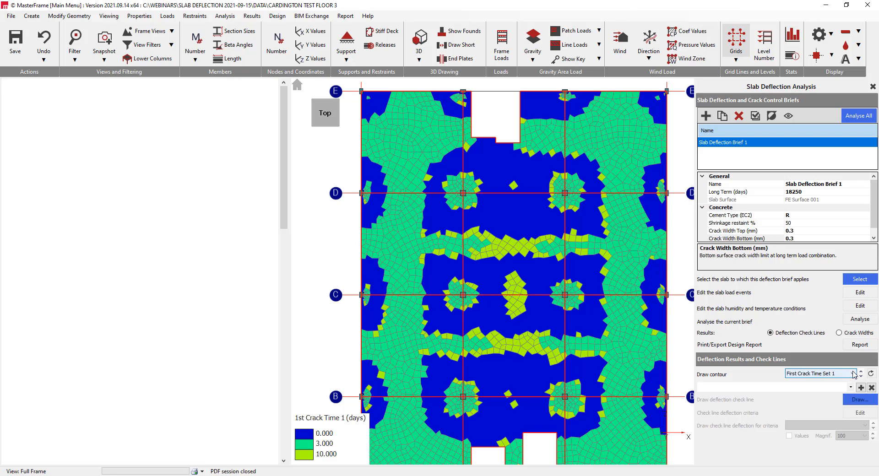
Draw the Long term slab deflection contour at 18250 days and show the whole floor in a 3D view
{"action": "left_click", "coordinate": [854, 373]}
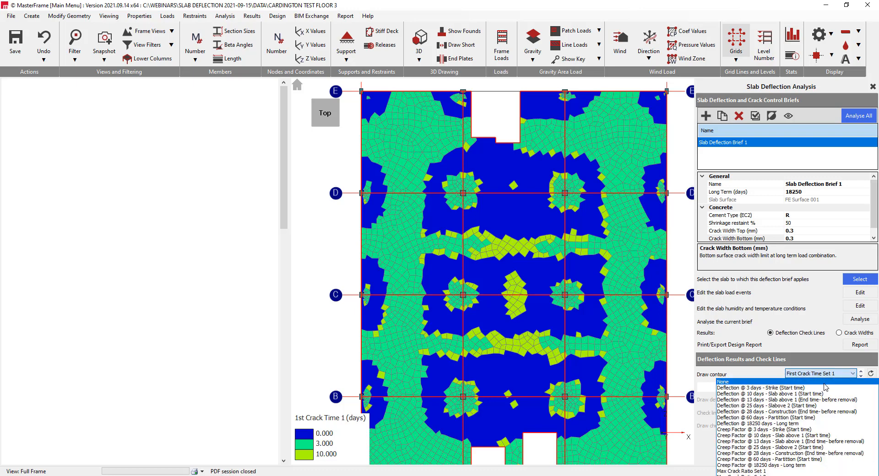
{"action": "left_click", "coordinate": [801, 423]}
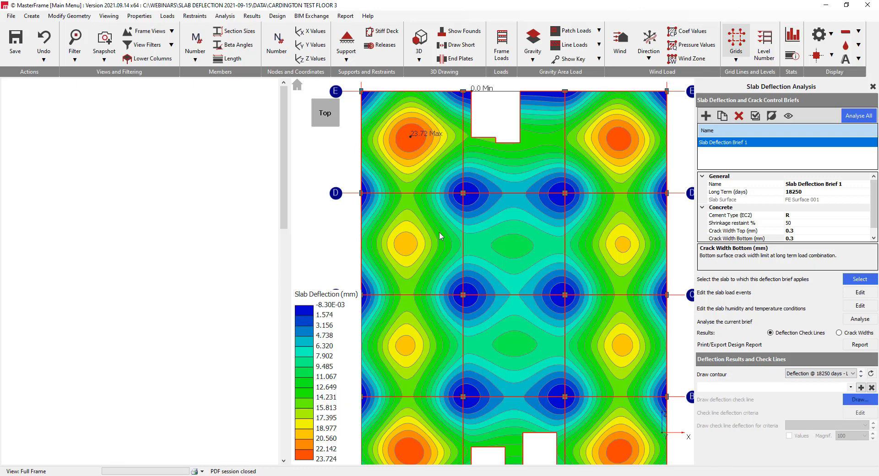
{"action": "scroll", "coordinate": [455, 251], "scroll_direction": "down", "scroll_amount": 1}
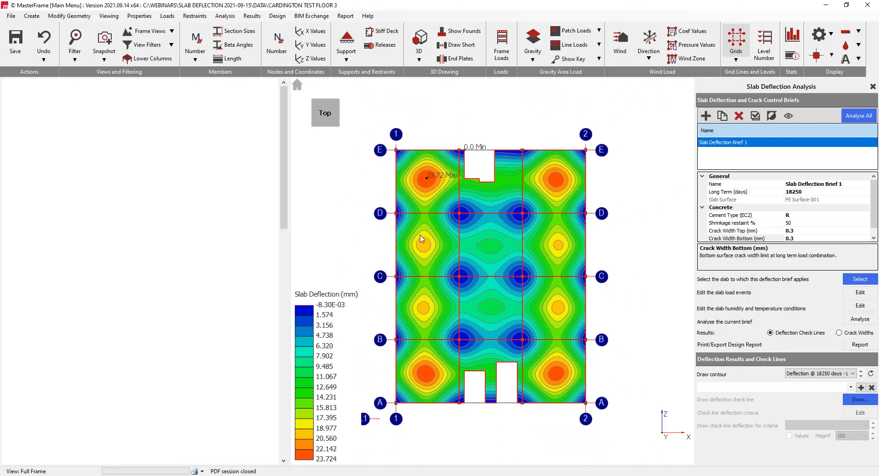
{"action": "left_click", "coordinate": [337, 128]}
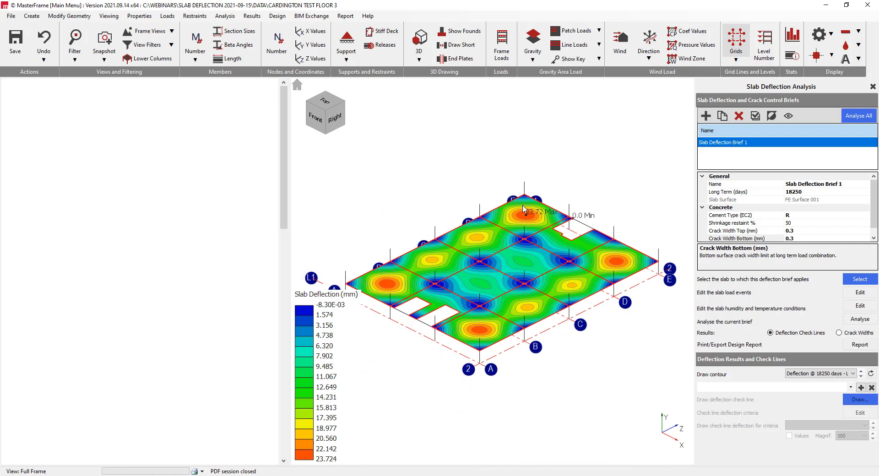
Add a deflection check line from the interior column on grid D (X 7.5, Z 22.5 m) to the slab corner at E-1 (X 0, Z 30 m)
{"action": "left_click", "coordinate": [862, 388]}
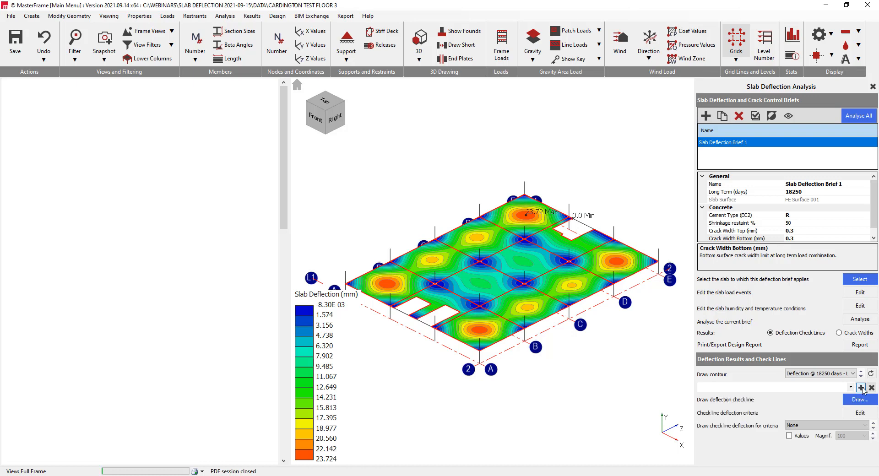
{"action": "left_click", "coordinate": [856, 401]}
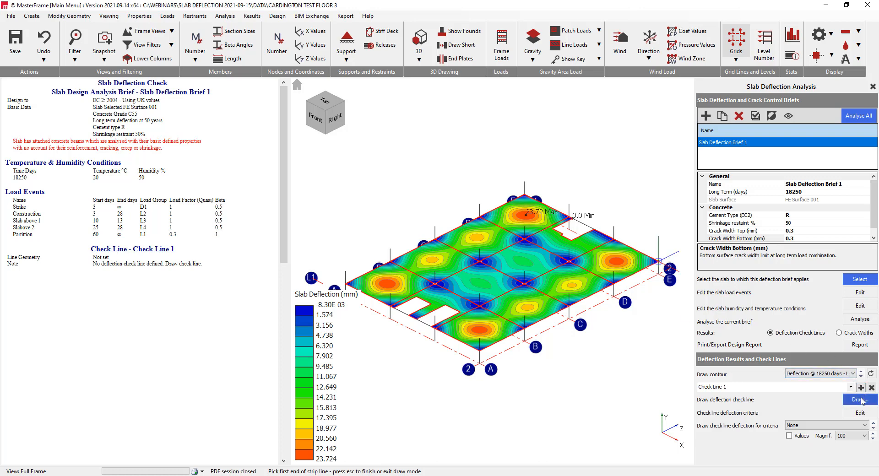
{"action": "left_click", "coordinate": [526, 202]}
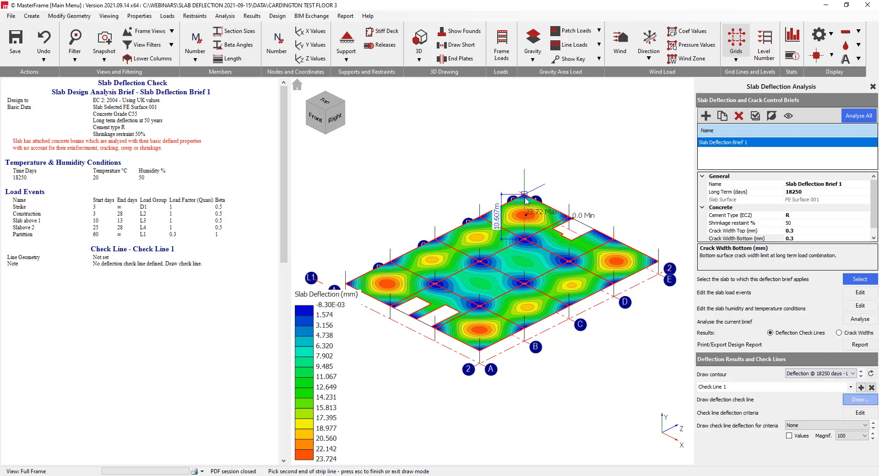
{"action": "left_click", "coordinate": [540, 222]}
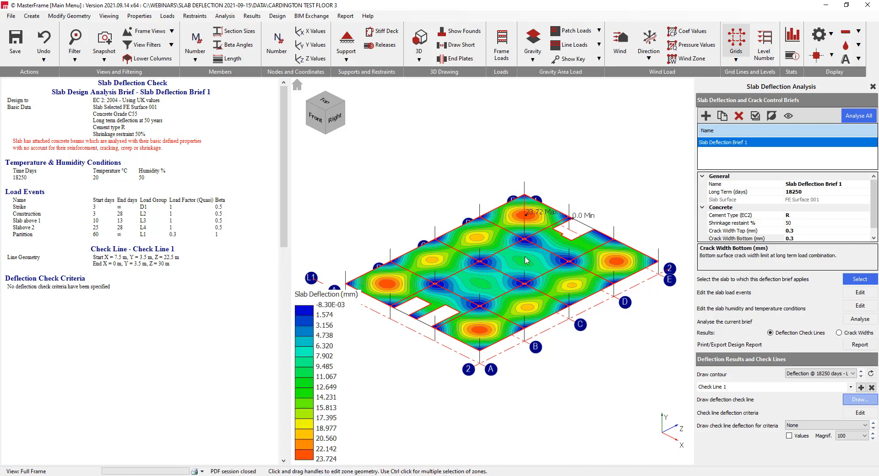
{"action": "middle_click_drag", "start_coordinate": [499, 212], "coordinate": [555, 226]}
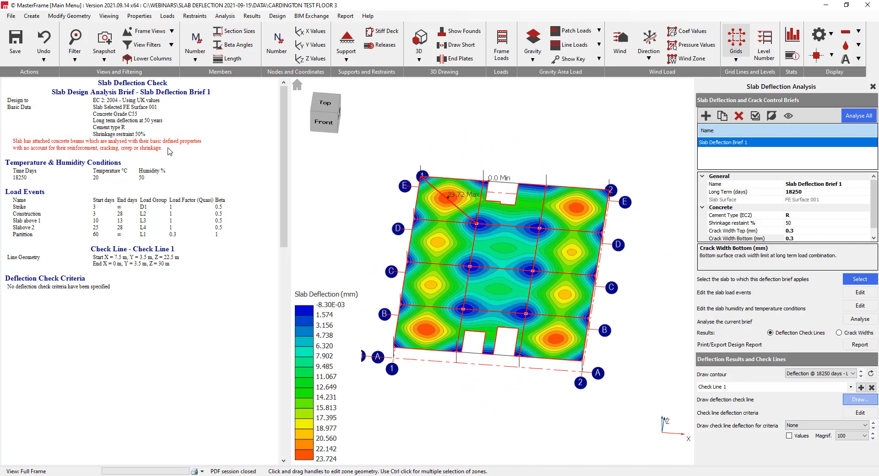
Add a deflection criterion named long to the check line's criteria set
{"action": "left_click", "coordinate": [861, 413]}
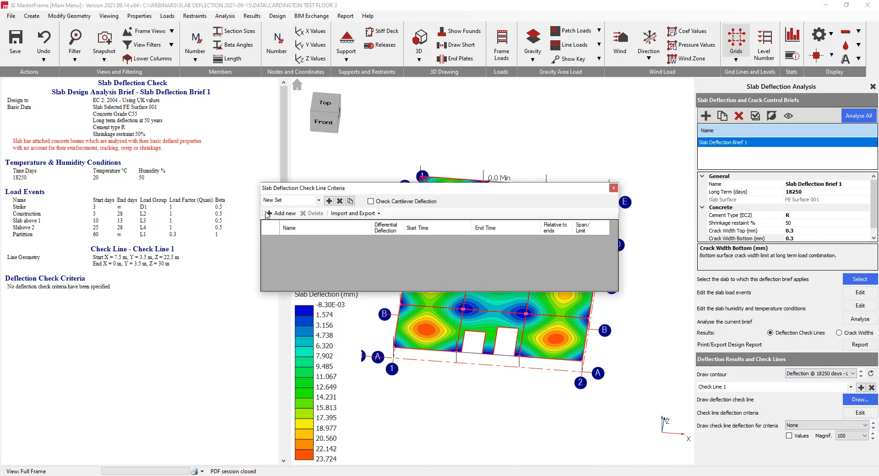
{"action": "left_click", "coordinate": [316, 203]}
{"action": "left_click", "coordinate": [317, 204]}
{"action": "left_click", "coordinate": [318, 199]}
{"action": "left_click", "coordinate": [282, 213]}
{"action": "left_click", "coordinate": [300, 240]}
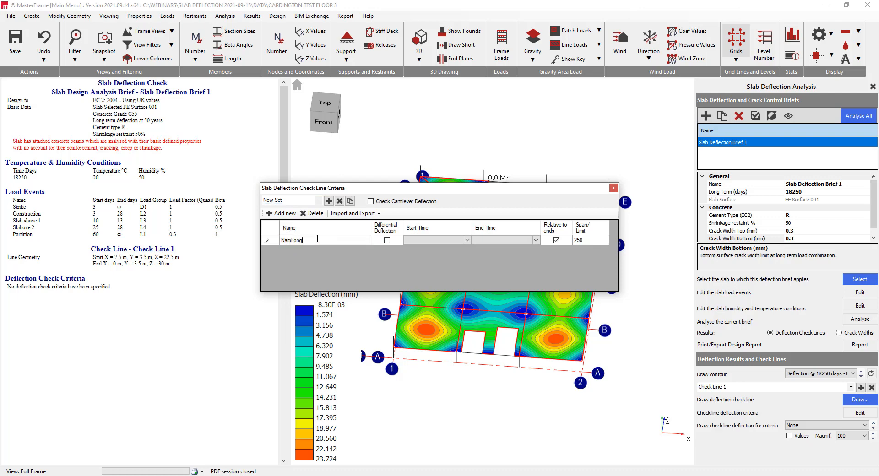
{"action": "key", "text": "Delete"}
{"action": "key", "text": "Delete"}
{"action": "key", "text": "Delete"}
{"action": "key", "text": "Tab"}
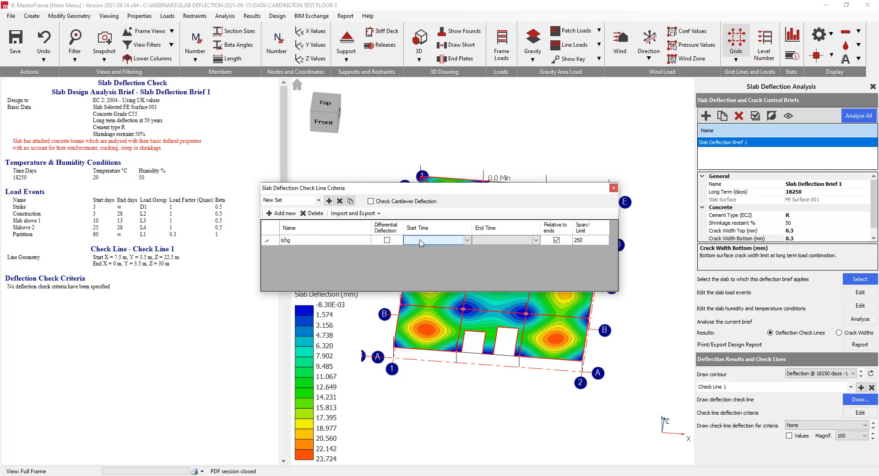
Set the long criterion's start time to 18250 days - Long term, keeping the span limit at 250, and uncover the check line
{"action": "left_click", "coordinate": [468, 241]}
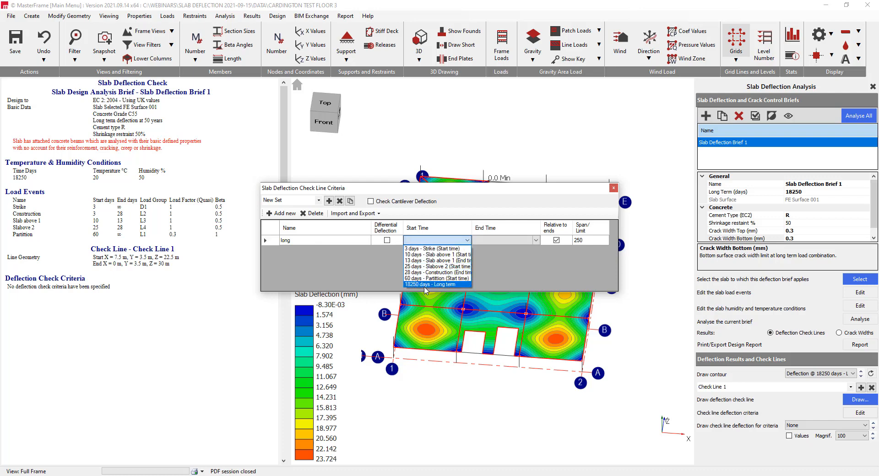
{"action": "left_click", "coordinate": [425, 285]}
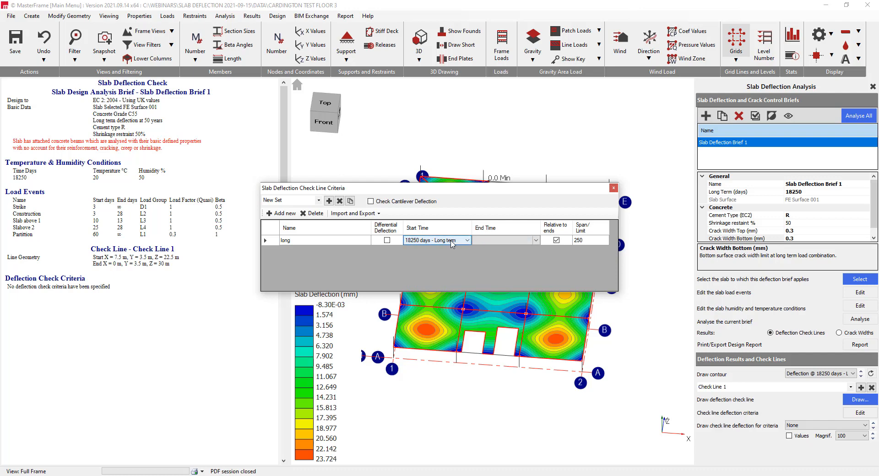
{"action": "left_click", "coordinate": [588, 242]}
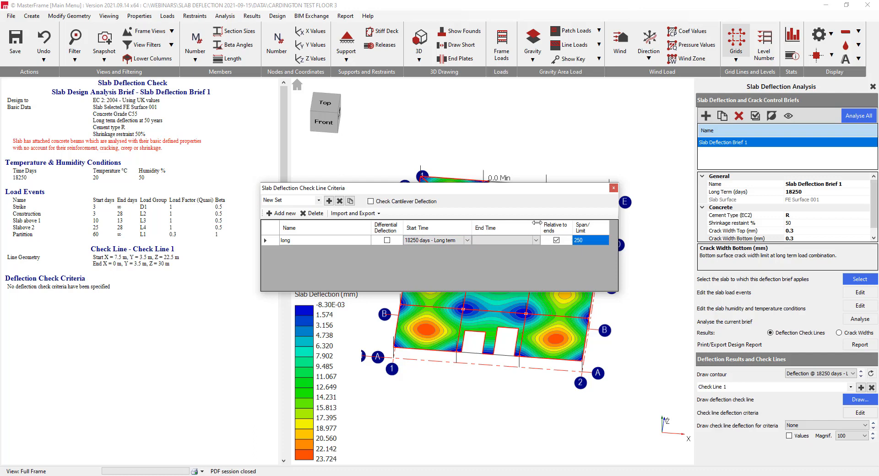
{"action": "left_click_drag", "start_coordinate": [463, 188], "coordinate": [445, 260]}
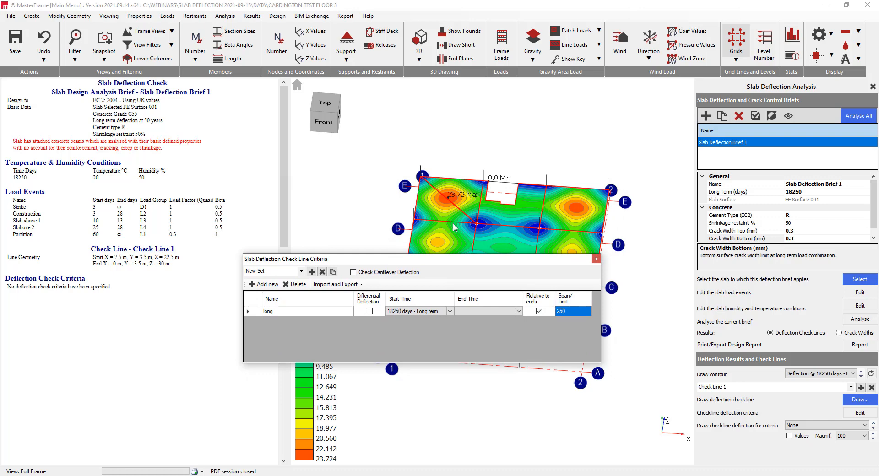
{"action": "left_click_drag", "start_coordinate": [440, 262], "coordinate": [388, 267]}
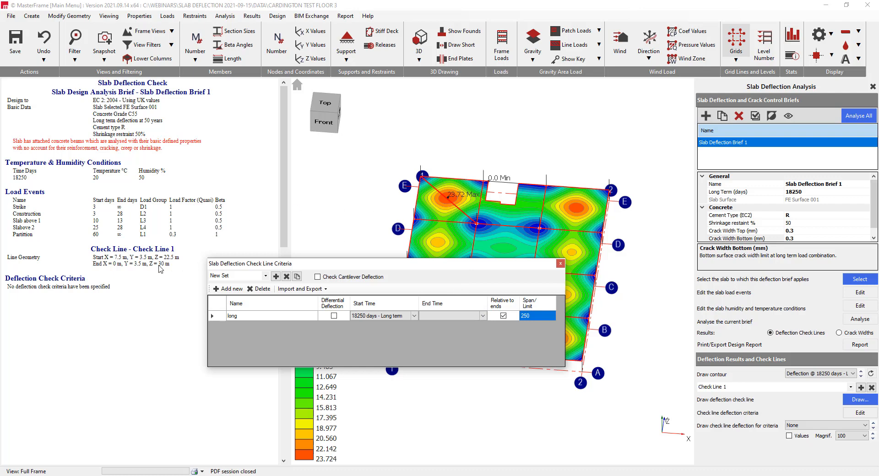
{"action": "left_click_drag", "start_coordinate": [330, 267], "coordinate": [455, 264]}
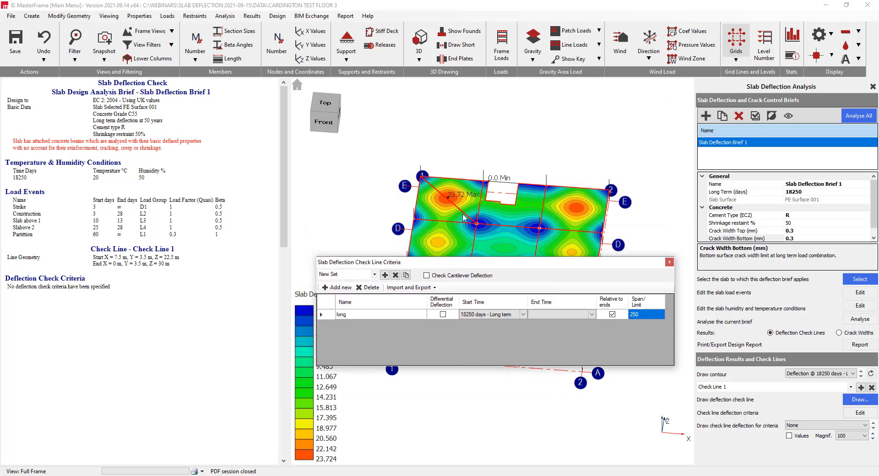
Add a second criterion named Partition and make it a differential deflection check
{"action": "left_click", "coordinate": [339, 288]}
{"action": "left_click", "coordinate": [353, 324]}
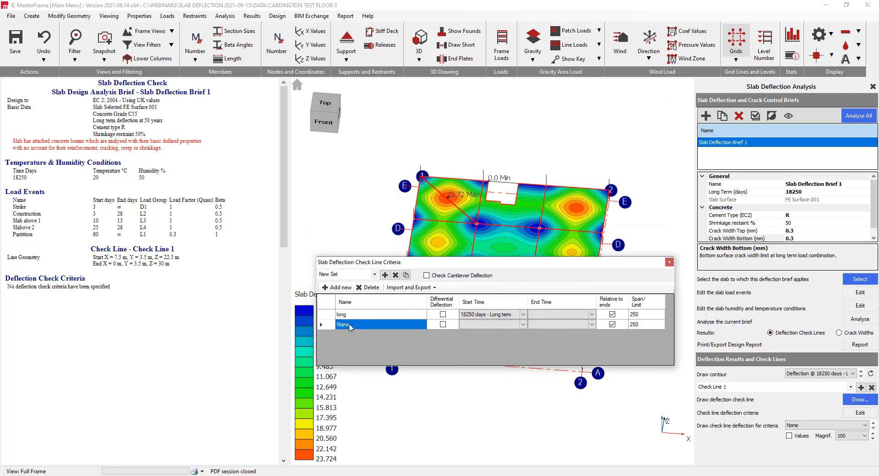
{"action": "type", "text": "Partition"}
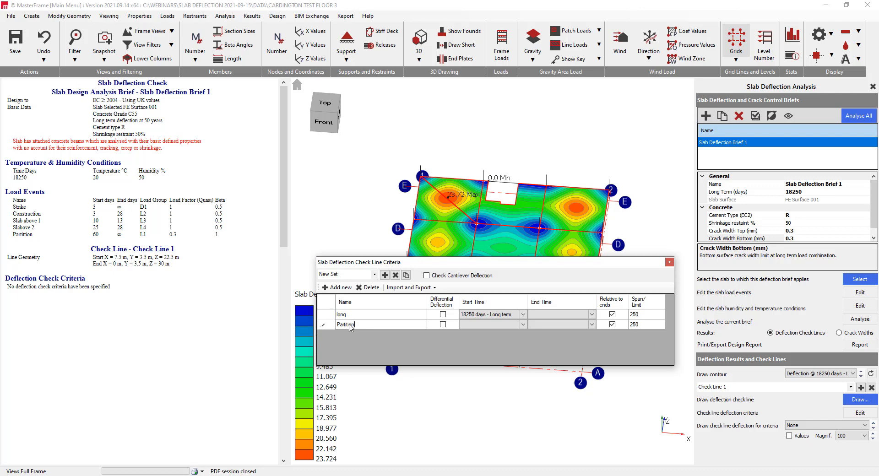
{"action": "left_click", "coordinate": [443, 324]}
{"action": "left_click", "coordinate": [479, 325]}
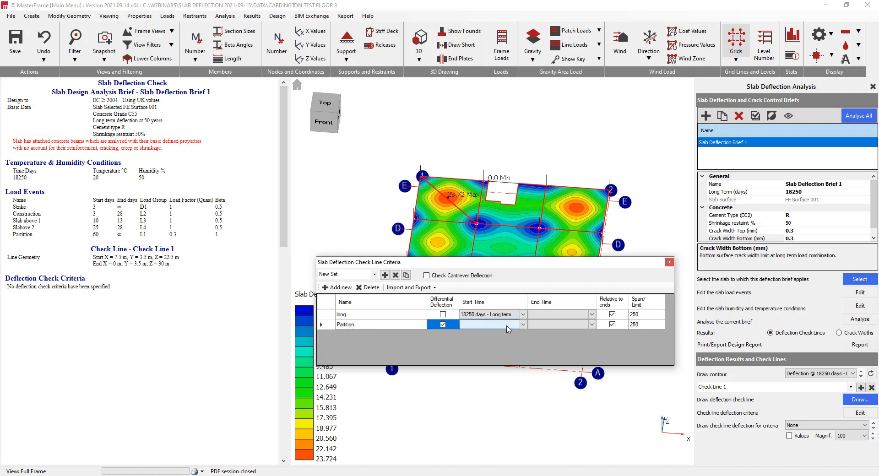
Set the Partition criterion to run from 60 days - Partition (Start time) to 18250 days - Long term, and close the criteria
{"action": "left_click", "coordinate": [523, 324]}
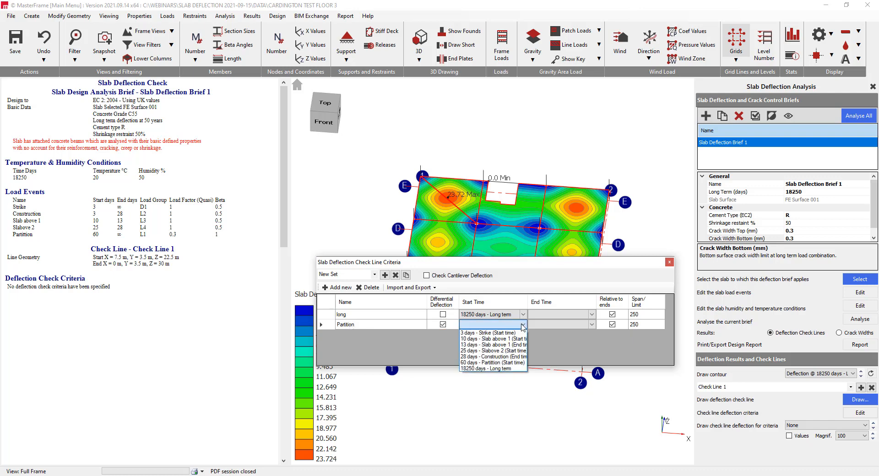
{"action": "left_click", "coordinate": [473, 363]}
{"action": "left_click", "coordinate": [591, 326]}
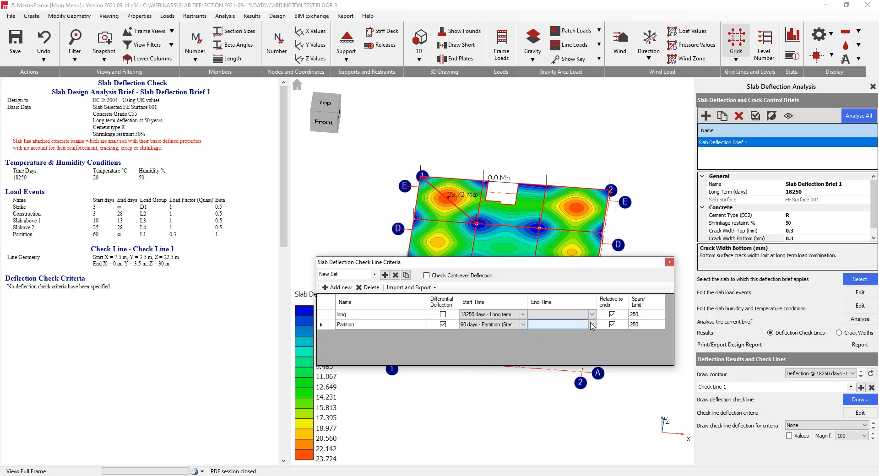
{"action": "left_click", "coordinate": [592, 326]}
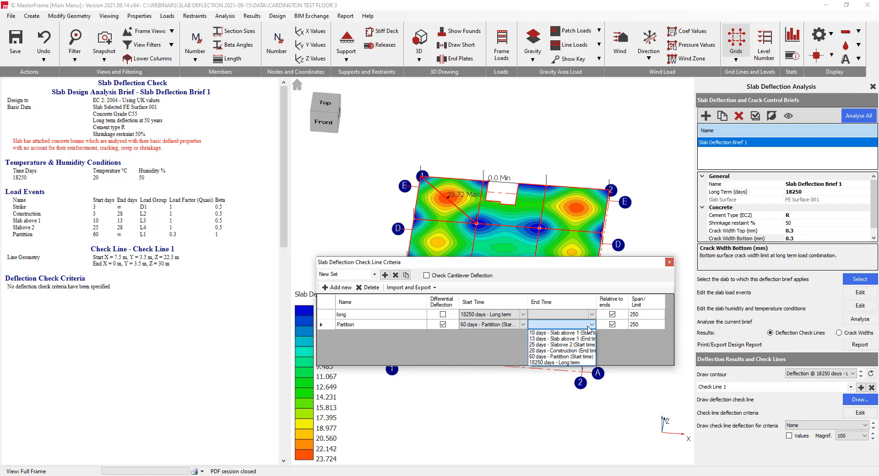
{"action": "left_click", "coordinate": [545, 363]}
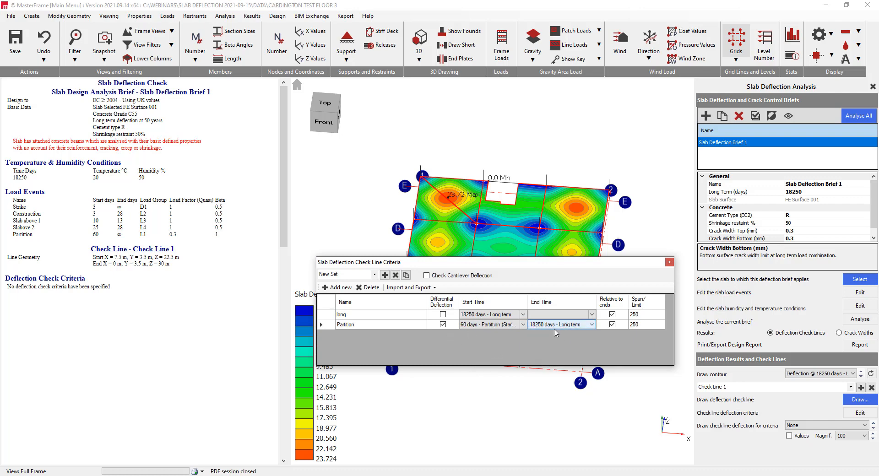
{"action": "left_click", "coordinate": [642, 324]}
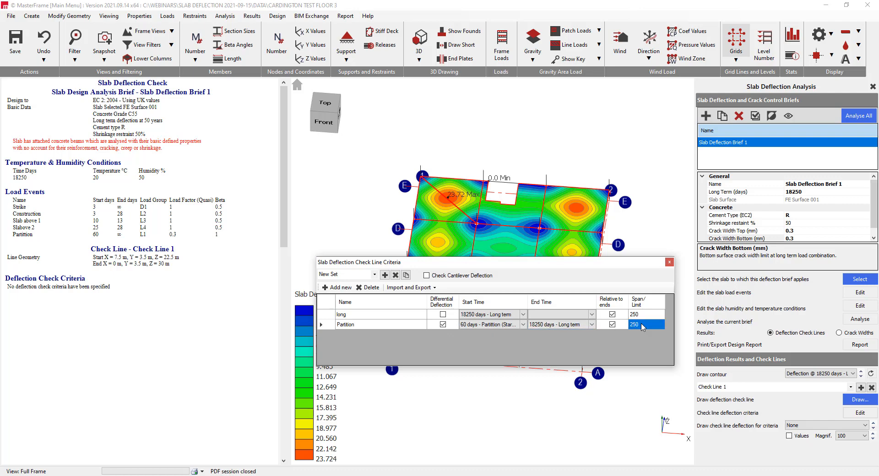
{"action": "left_click", "coordinate": [641, 324]}
{"action": "left_click", "coordinate": [670, 263]}
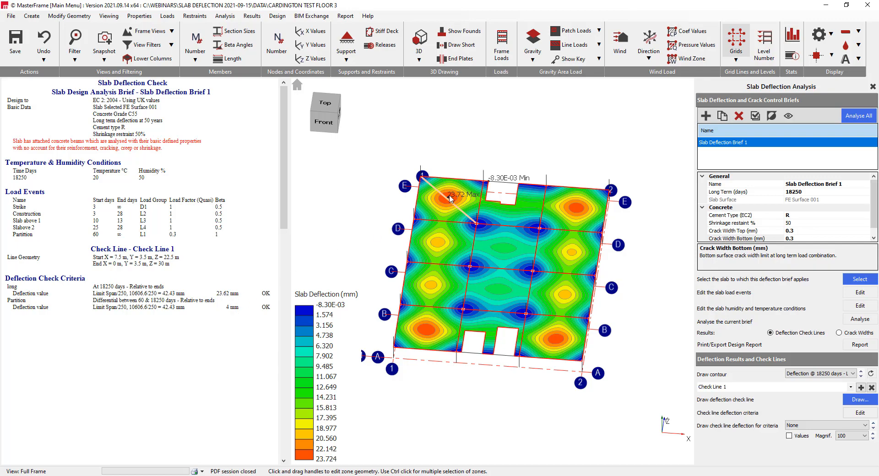
Add a second check line from the slab corner at A-1 (X 0, Z 0) to the interior column on grid B (X 7.5, Z 7.5 m)
{"action": "scroll", "coordinate": [449, 194], "scroll_direction": "up", "scroll_amount": 5}
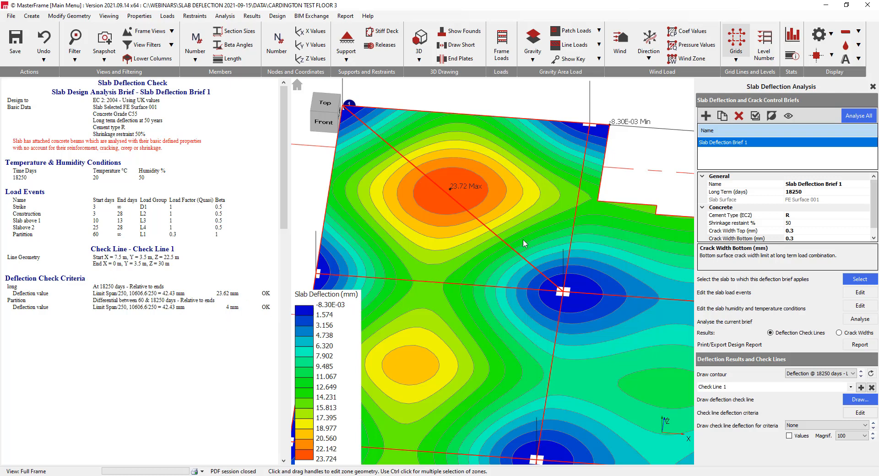
{"action": "scroll", "coordinate": [503, 256], "scroll_direction": "down", "scroll_amount": 2}
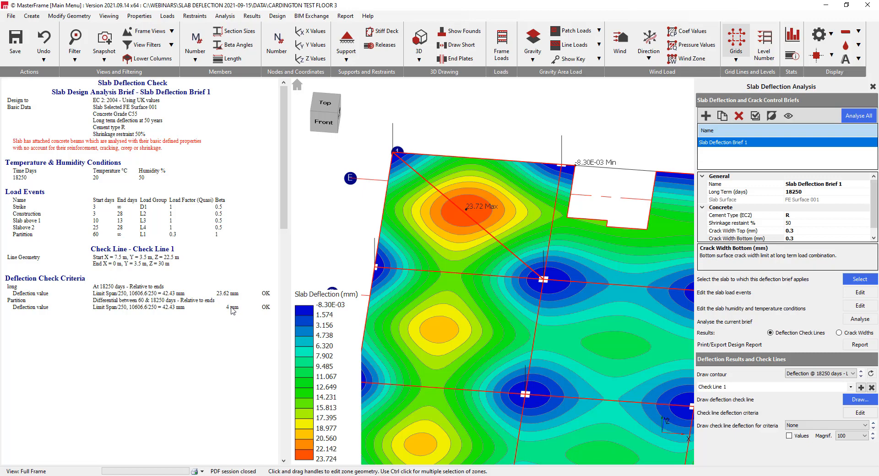
{"action": "scroll", "coordinate": [539, 264], "scroll_direction": "down", "scroll_amount": 2}
{"action": "middle_click_drag", "start_coordinate": [543, 276], "coordinate": [482, 204]}
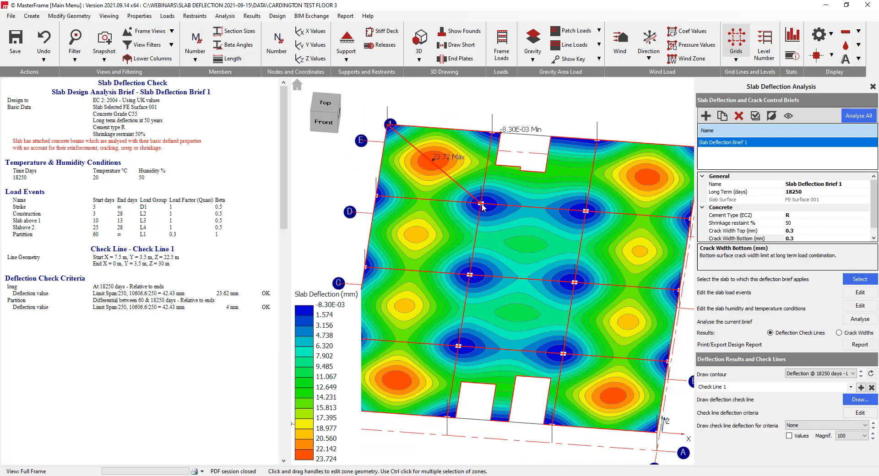
{"action": "left_click", "coordinate": [852, 387]}
{"action": "left_click", "coordinate": [851, 395]}
{"action": "left_click", "coordinate": [861, 388]}
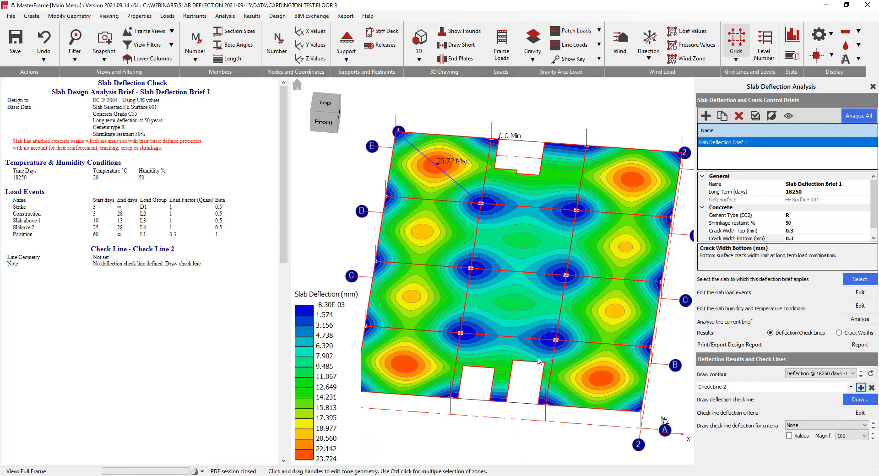
{"action": "middle_click_drag", "start_coordinate": [538, 358], "coordinate": [561, 340]}
{"action": "left_click", "coordinate": [869, 398]}
{"action": "left_click", "coordinate": [378, 374]}
{"action": "left_click", "coordinate": [486, 318]}
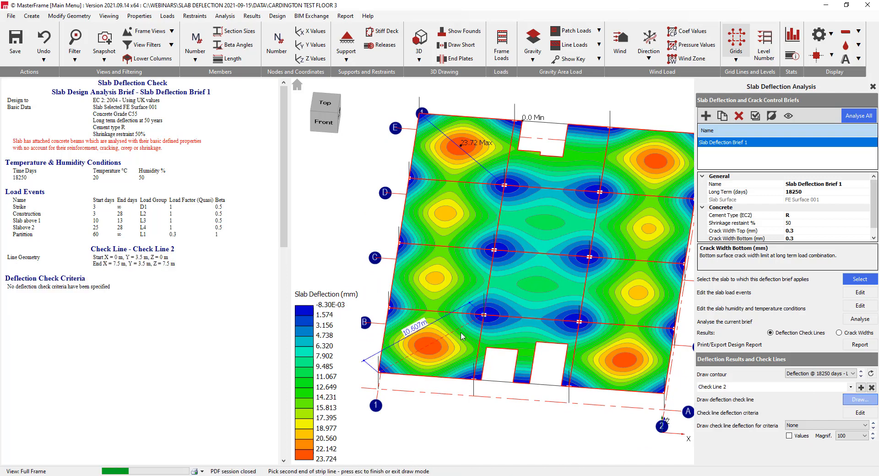
Apply the existing criteria set with long and Partition to the second check line, and review its criteria
{"action": "left_click", "coordinate": [861, 412]}
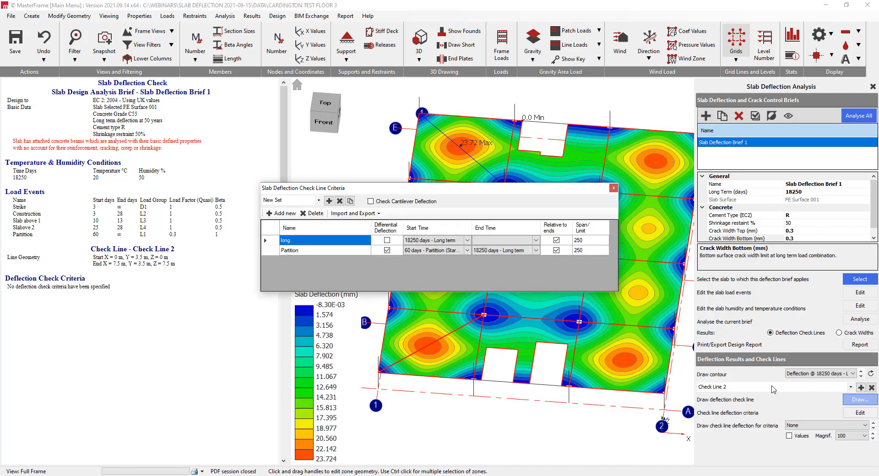
{"action": "left_click", "coordinate": [613, 188]}
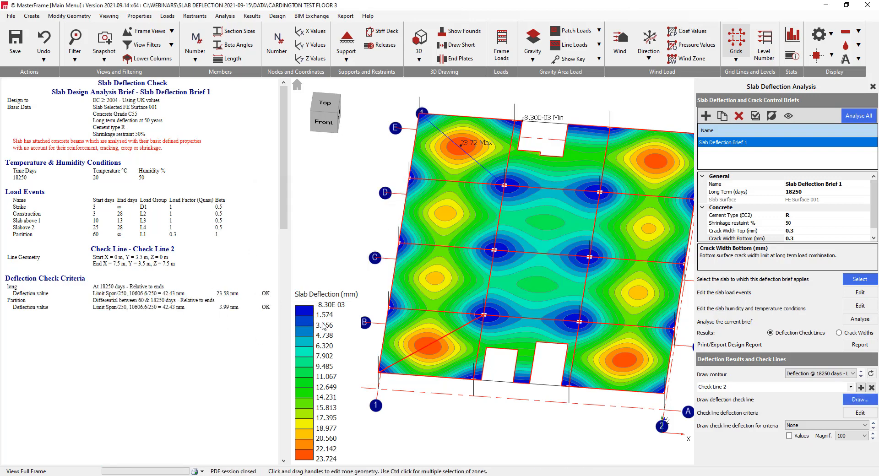
{"action": "left_click", "coordinate": [445, 338]}
{"action": "mouse_move", "coordinate": [483, 315]}
{"action": "left_mouse_down"}
{"action": "mouse_move", "coordinate": [434, 311]}
{"action": "mouse_move", "coordinate": [484, 316]}
{"action": "left_mouse_up"}
{"action": "left_click", "coordinate": [859, 415]}
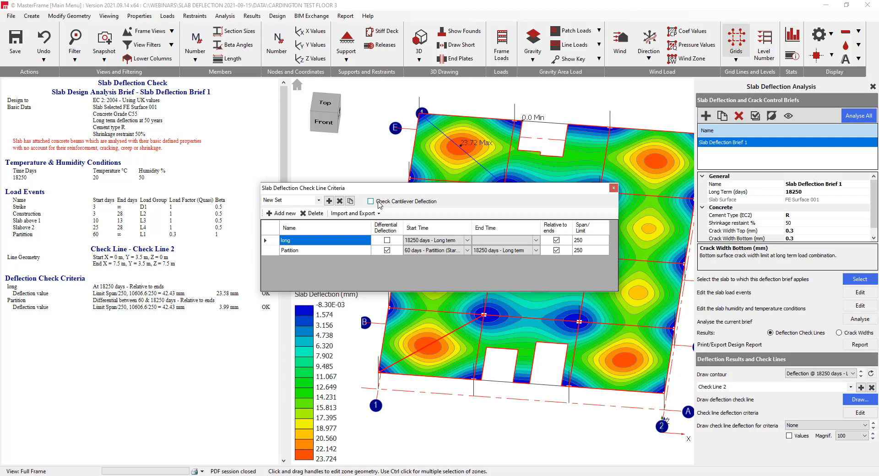
{"action": "left_click", "coordinate": [615, 189]}
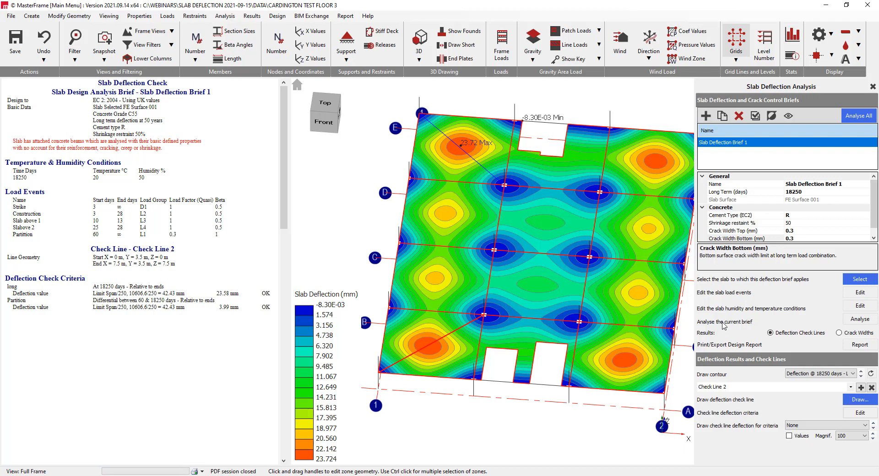
Switch the slab results from deflection check lines to crack widths
{"action": "left_click", "coordinate": [846, 337]}
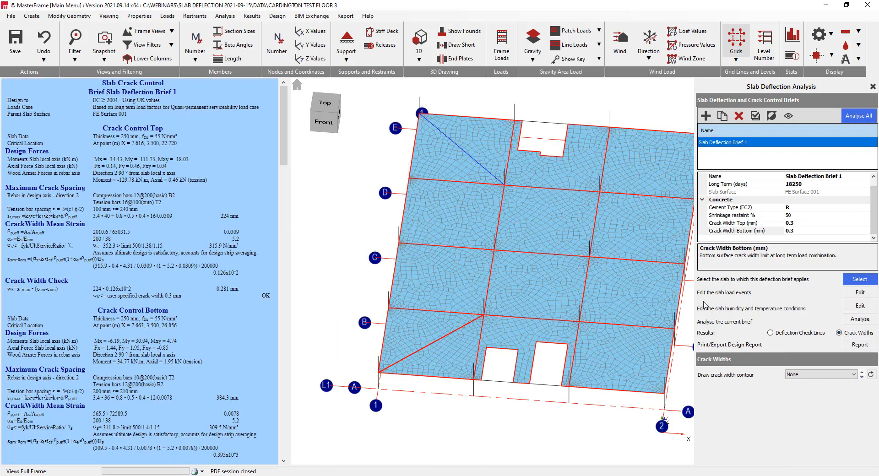
Draw the Crack Widths Set 1 contour on the slab and examine it in plan view around the interior columns
{"action": "left_click", "coordinate": [801, 374]}
{"action": "left_click", "coordinate": [807, 389]}
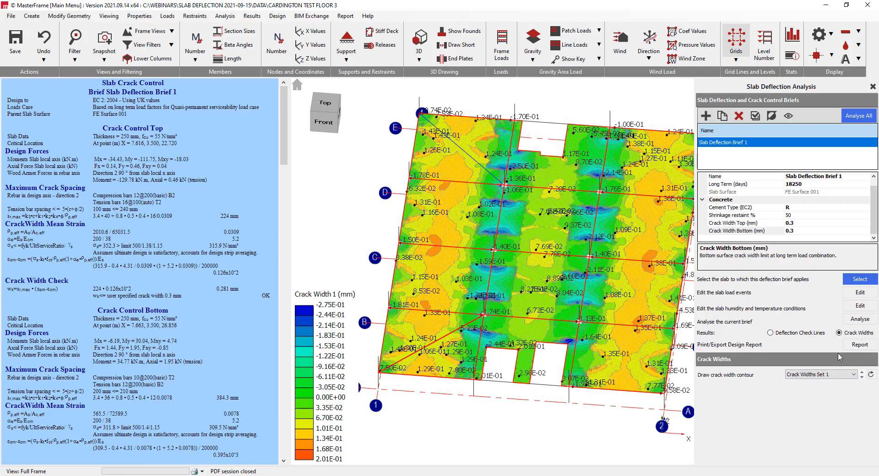
{"action": "left_click", "coordinate": [323, 106]}
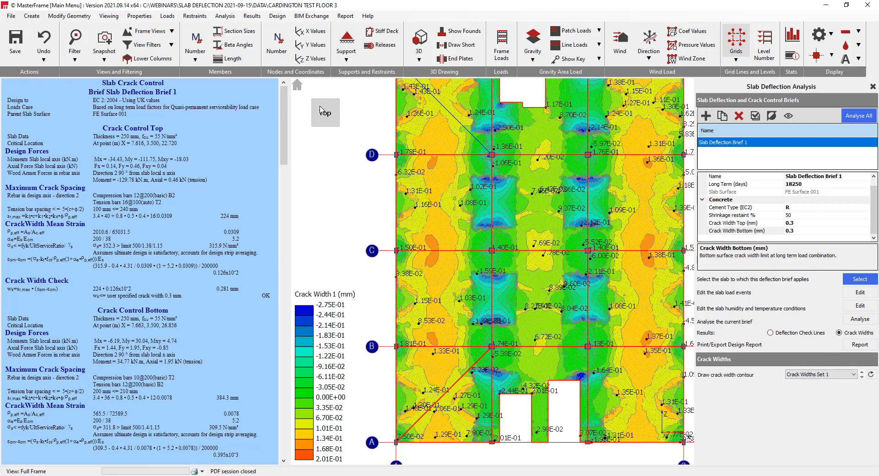
{"action": "scroll", "coordinate": [532, 293], "scroll_direction": "up", "scroll_amount": 2}
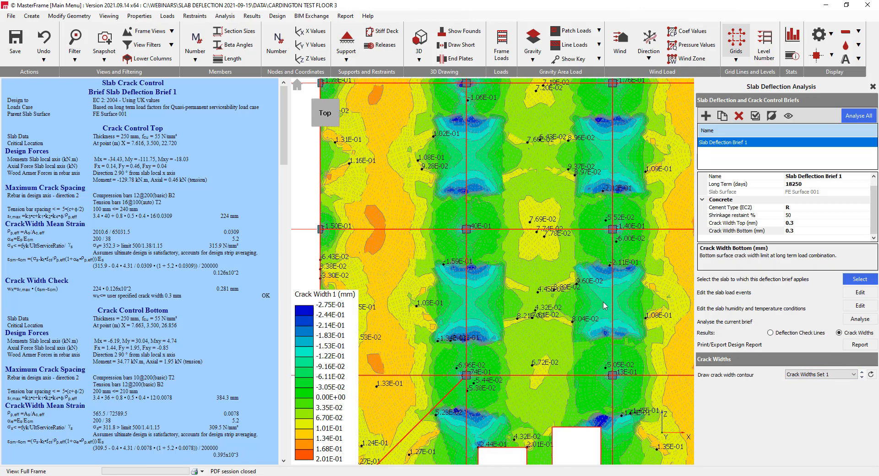
{"action": "scroll", "coordinate": [400, 302], "scroll_direction": "up", "scroll_amount": 2}
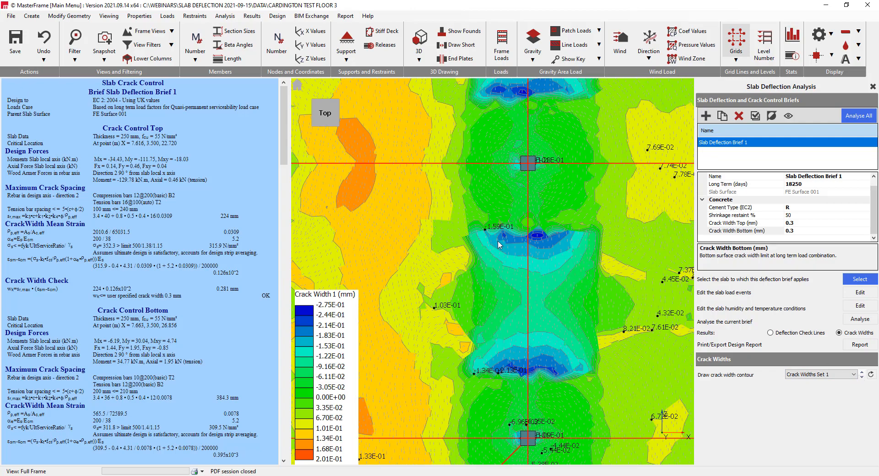
{"action": "scroll", "coordinate": [501, 248], "scroll_direction": "down", "scroll_amount": 4}
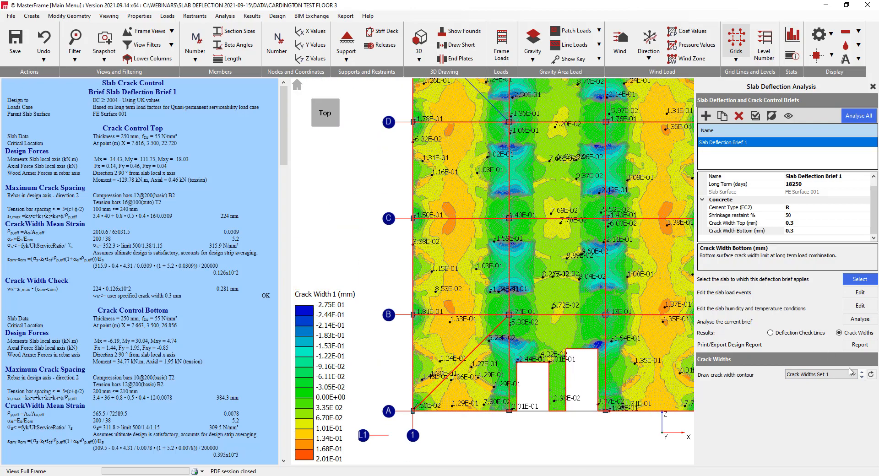
Show the Crack Widths Set 2 contour and the Crack Unity Set 1 contour across the slab in plan
{"action": "left_click", "coordinate": [863, 378]}
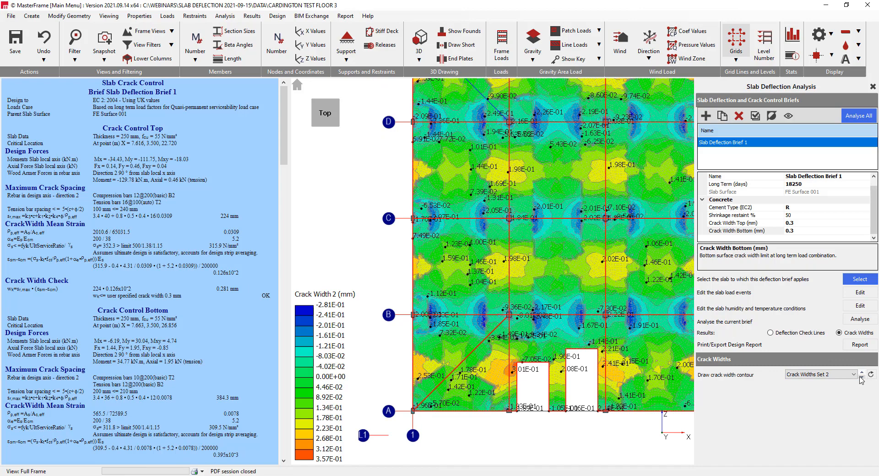
{"action": "left_click", "coordinate": [862, 378]}
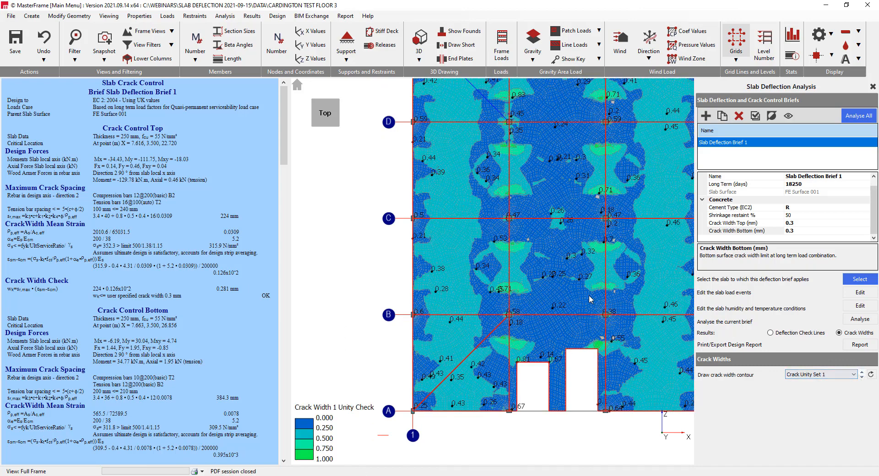
{"action": "scroll", "coordinate": [592, 302], "scroll_direction": "down", "scroll_amount": 1}
{"action": "middle_click_drag", "start_coordinate": [583, 307], "coordinate": [521, 338]}
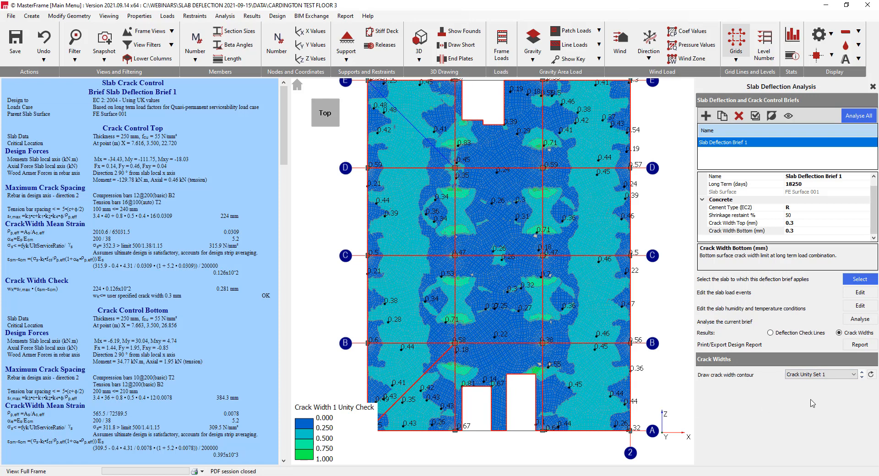
Display the Crack Unity Set 2 contour and compare the bottom crack width check with the critical areas beside the slab openings
{"action": "left_click", "coordinate": [862, 377]}
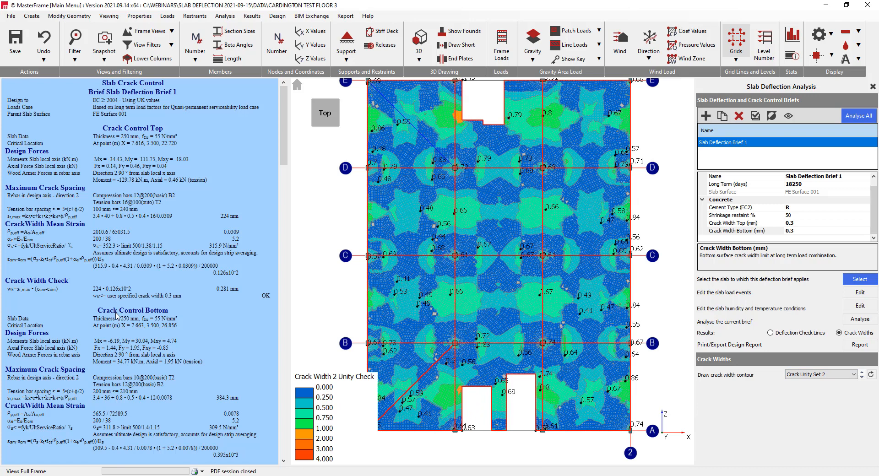
{"action": "scroll", "coordinate": [194, 348], "scroll_direction": "down", "scroll_amount": 3}
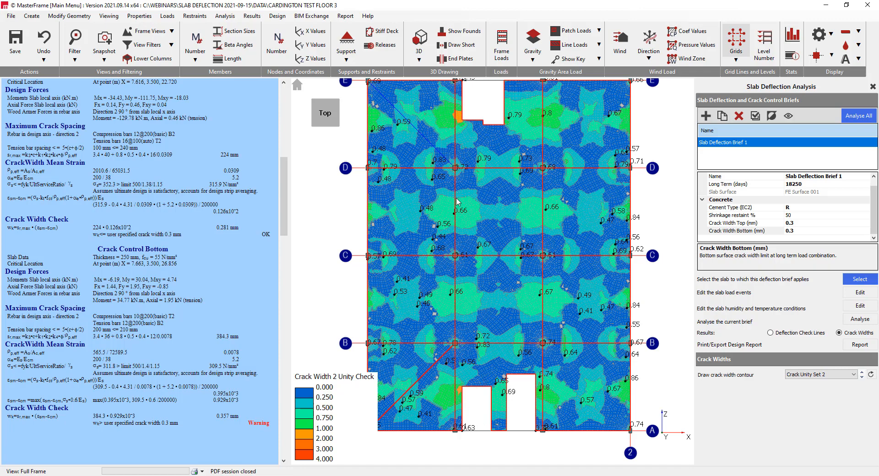
{"action": "middle_click_drag", "start_coordinate": [453, 162], "coordinate": [472, 248]}
{"action": "scroll", "coordinate": [474, 214], "scroll_direction": "up", "scroll_amount": 2}
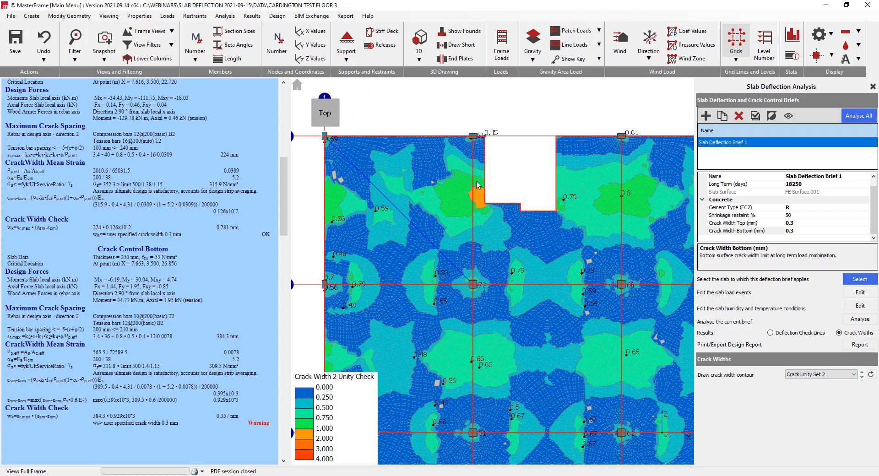
{"action": "scroll", "coordinate": [514, 260], "scroll_direction": "down", "scroll_amount": 2}
{"action": "middle_click_drag", "start_coordinate": [521, 300], "coordinate": [483, 152]}
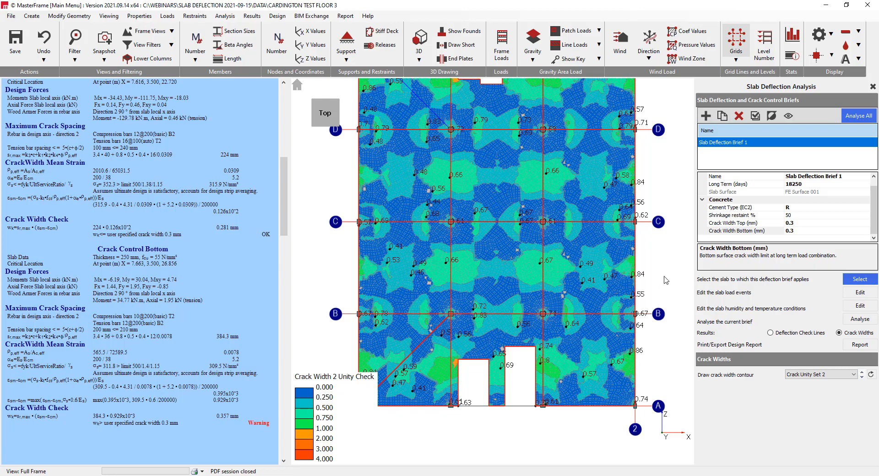
{"action": "scroll", "coordinate": [534, 202], "scroll_direction": "down", "scroll_amount": 4}
{"action": "middle_click_drag", "start_coordinate": [530, 203], "coordinate": [515, 255]}
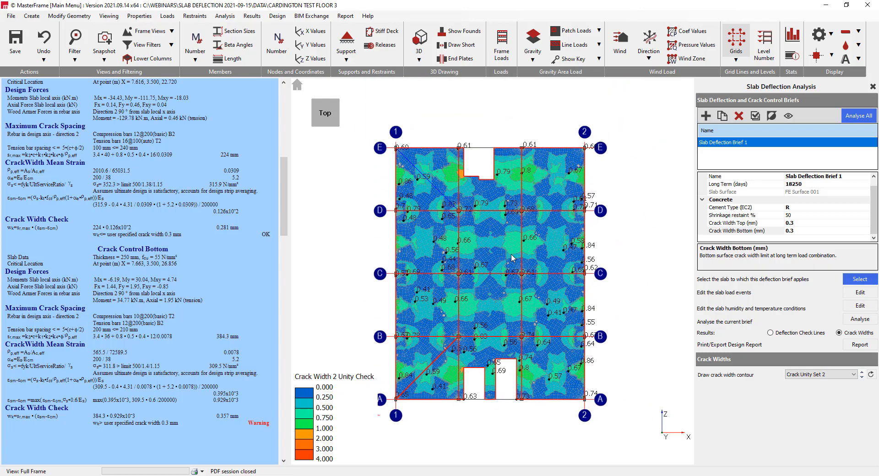